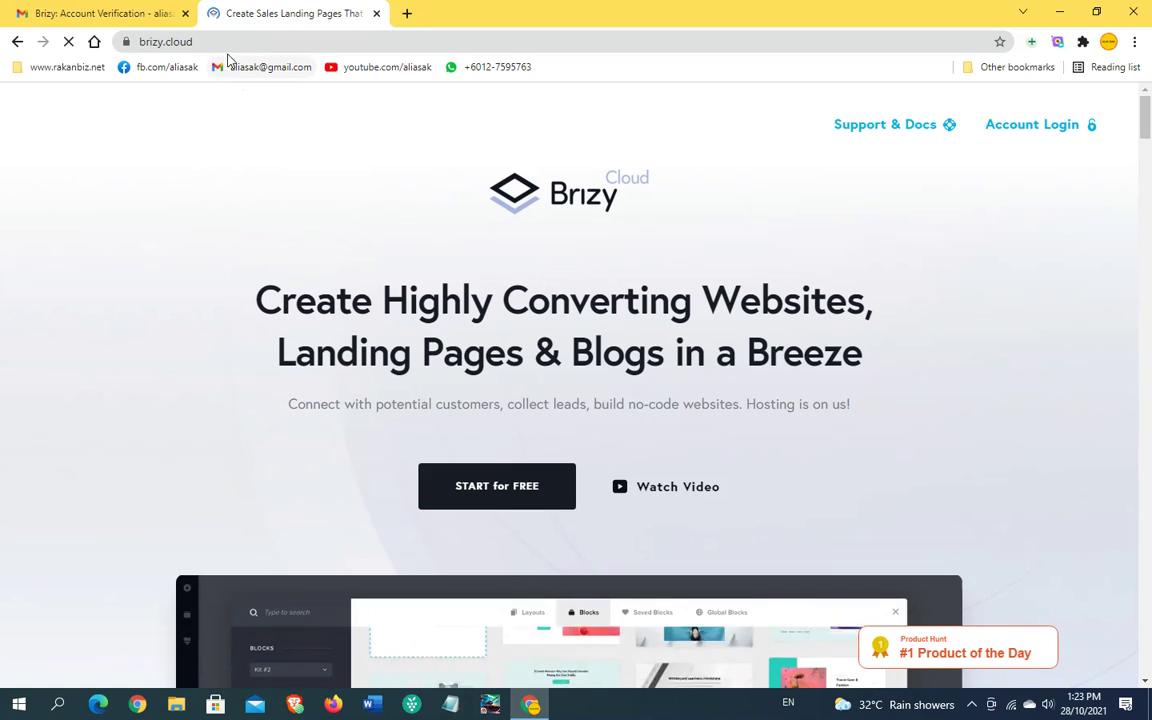
Step: Go to Account Login, then dismiss the sign-up window to reach the guest dashboard
{"action": "left_click", "coordinate": [137, 42]}
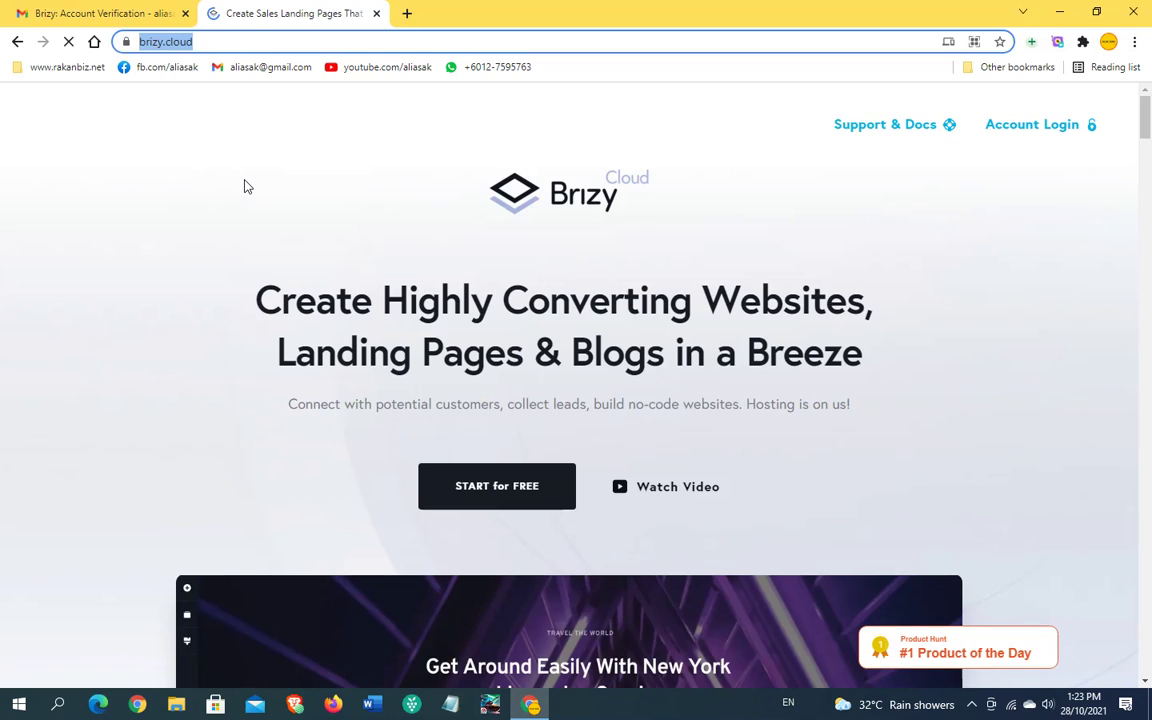
{"action": "left_click", "coordinate": [277, 223]}
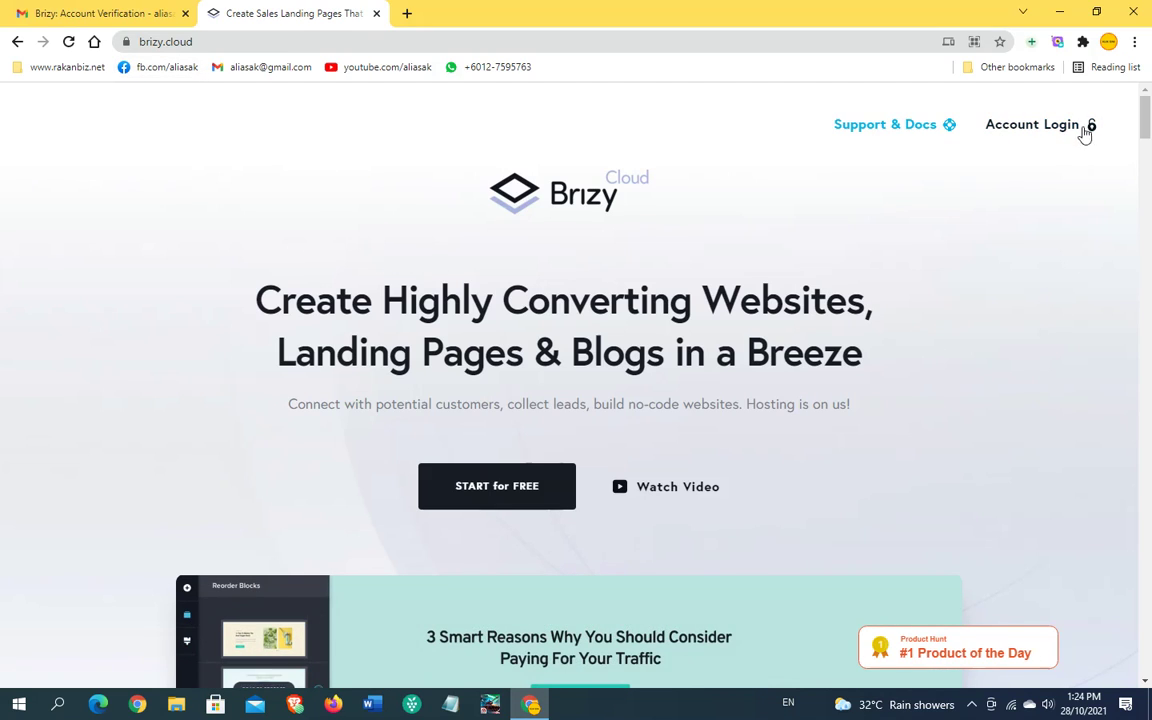
{"action": "left_click", "coordinate": [1023, 131]}
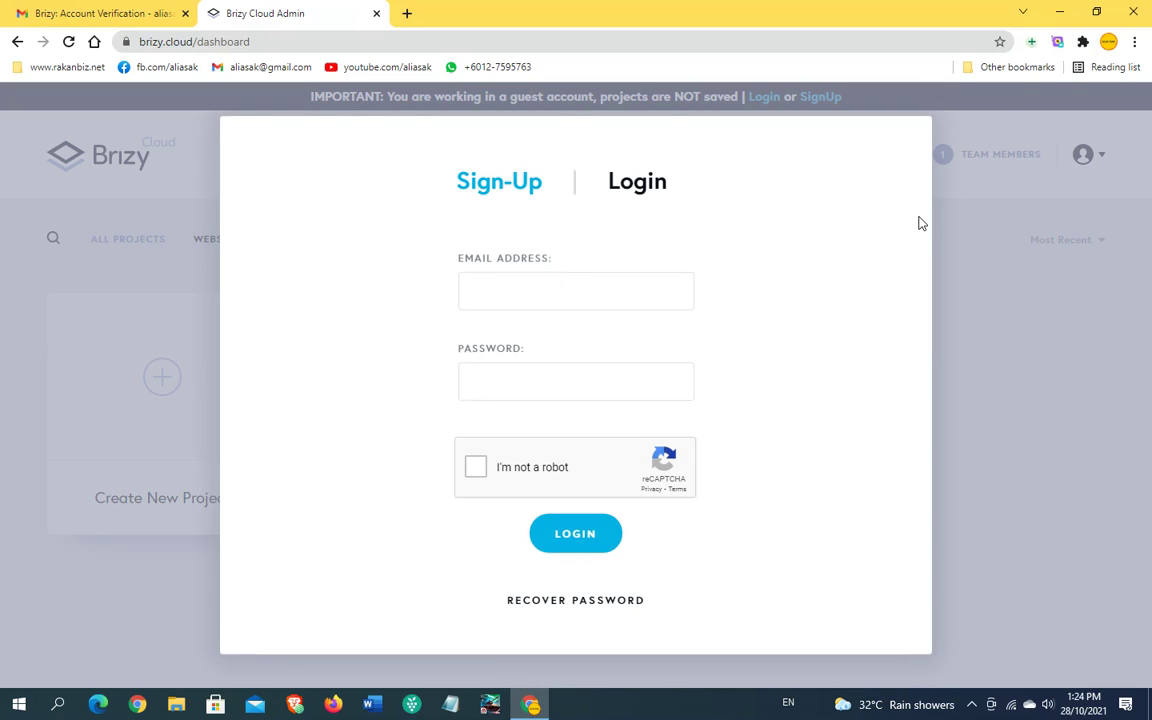
{"action": "left_click", "coordinate": [997, 321]}
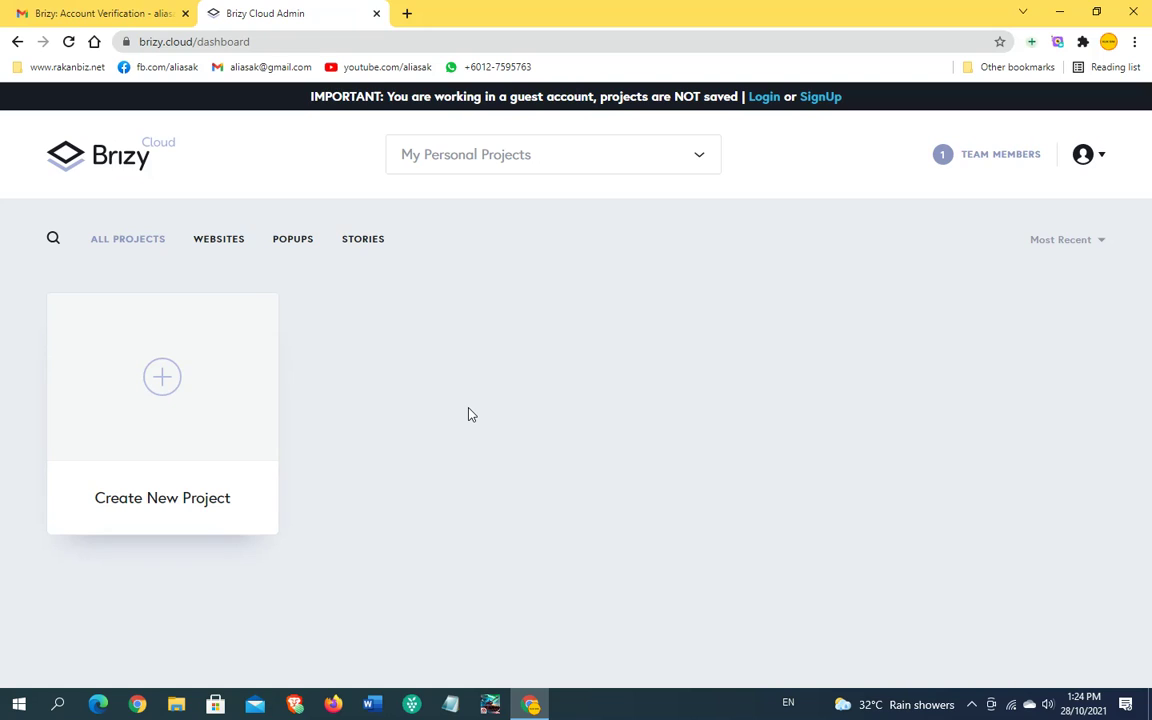
Step: Choose Sign In from the account avatar menu to bring up the login form
{"action": "left_click", "coordinate": [1097, 160]}
{"action": "left_click", "coordinate": [1100, 158]}
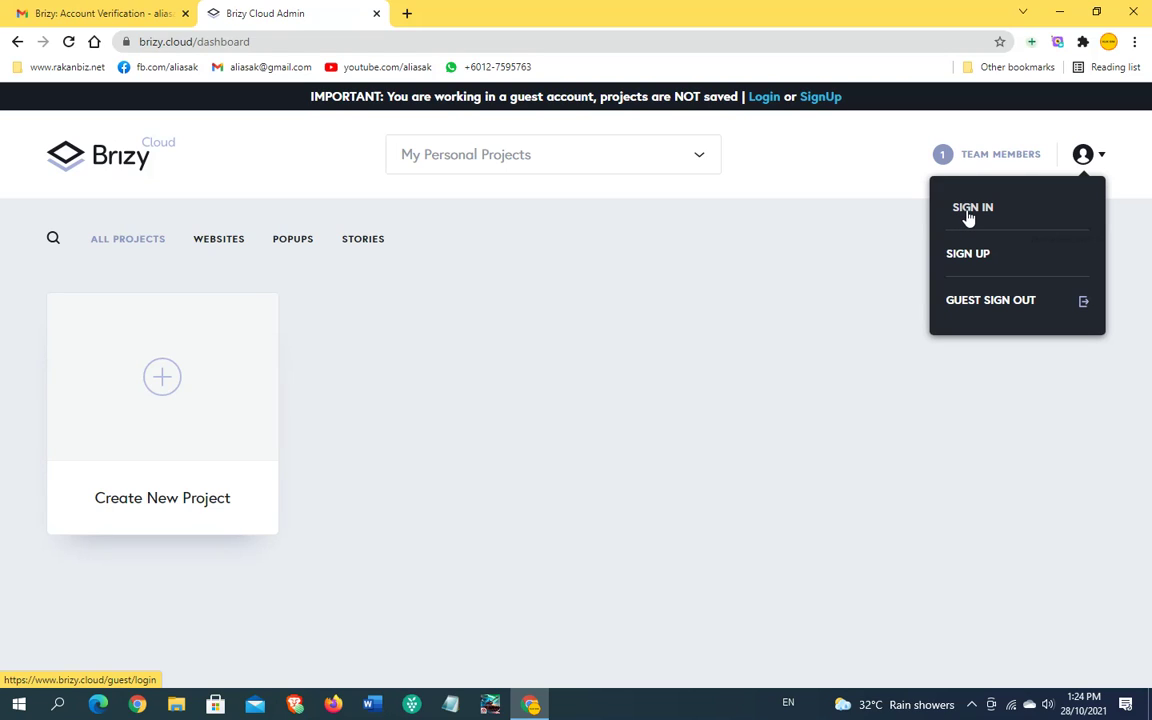
{"action": "left_click", "coordinate": [968, 211]}
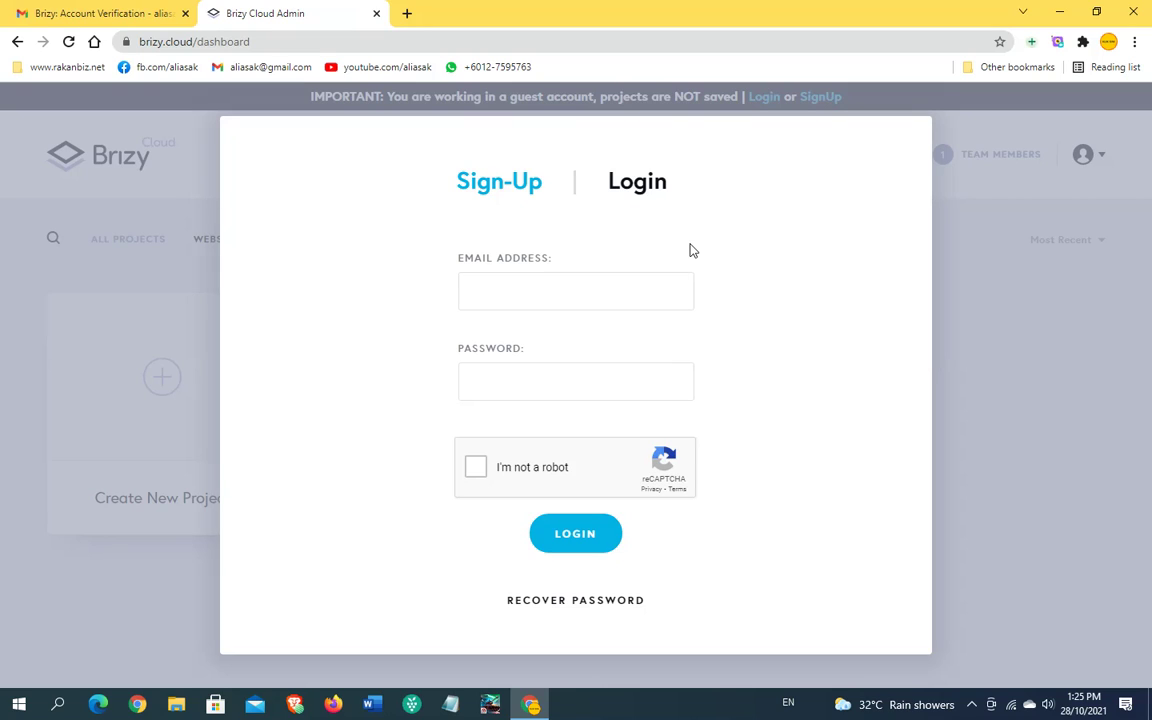
{"action": "left_click", "coordinate": [484, 187]}
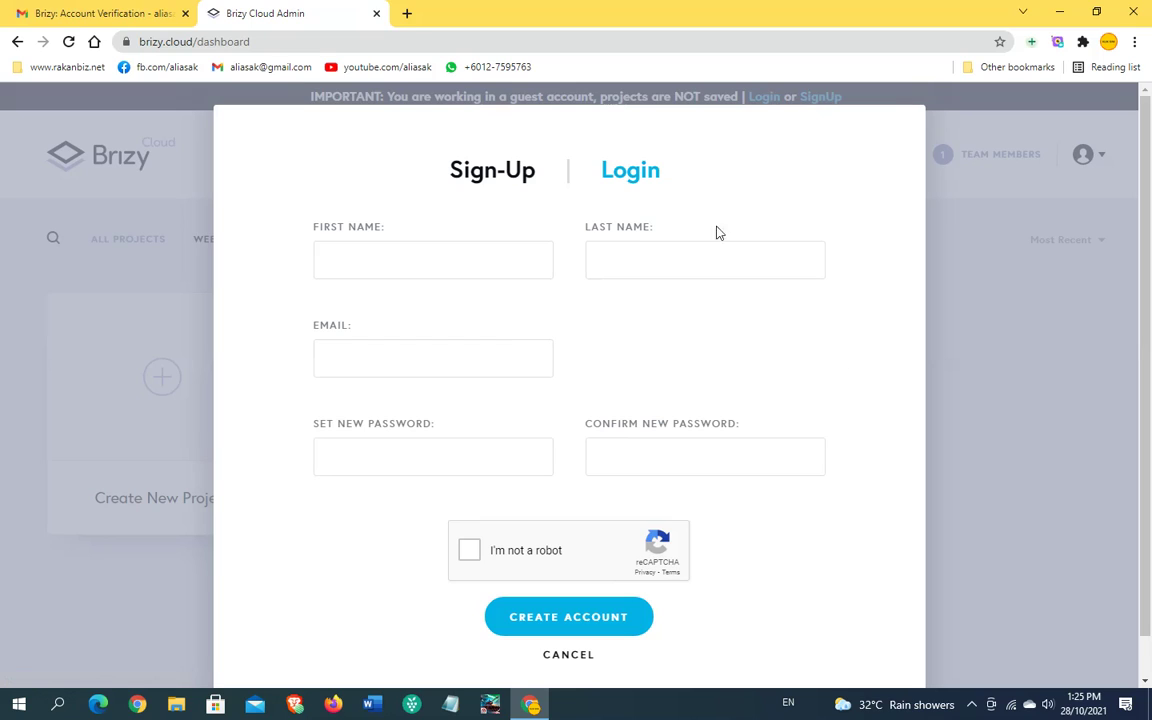
{"action": "left_click", "coordinate": [637, 183]}
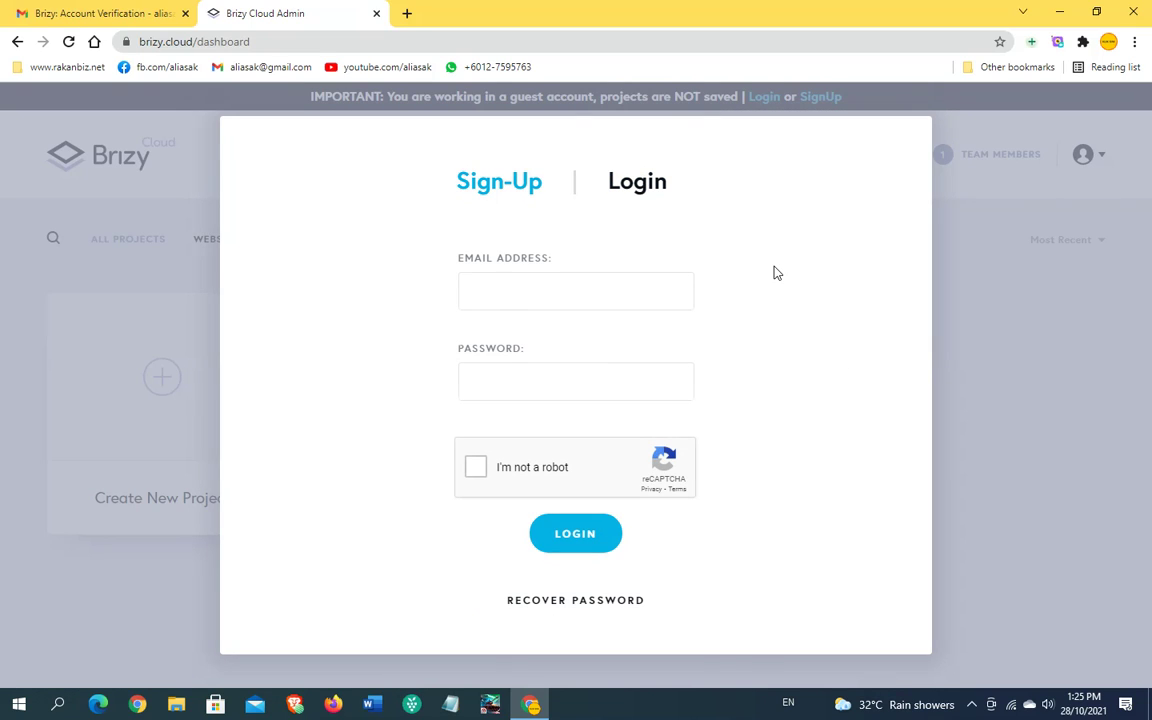
{"action": "left_click", "coordinate": [480, 186]}
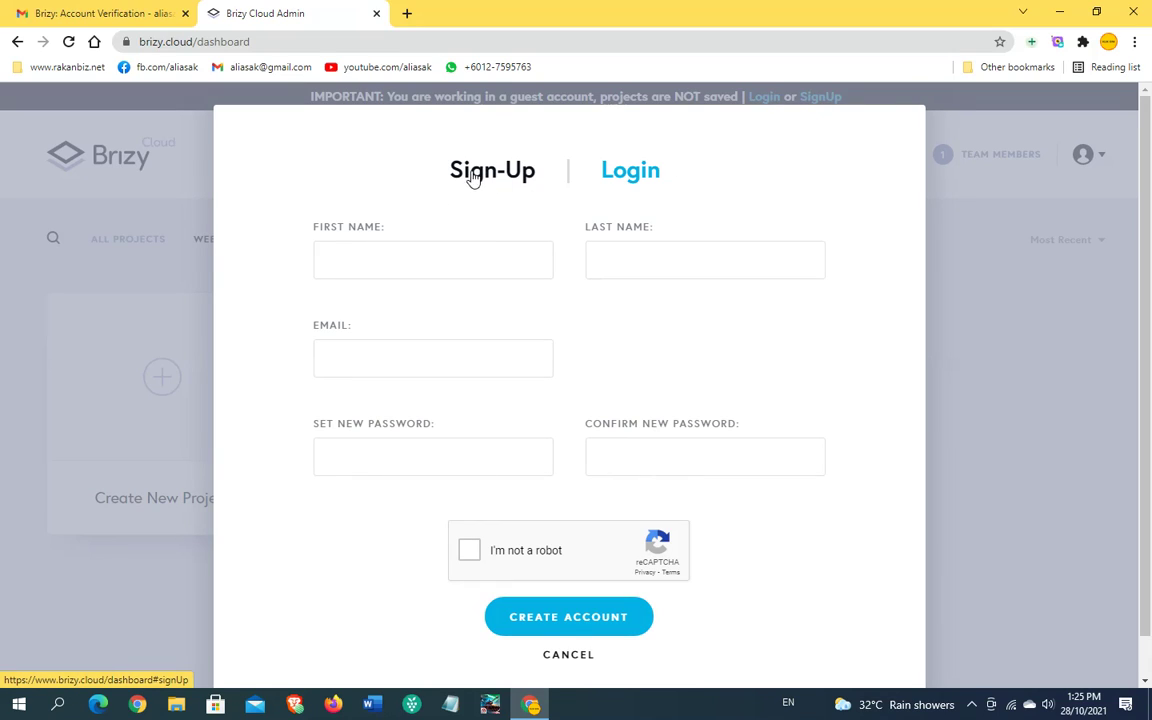
{"action": "left_click", "coordinate": [980, 405]}
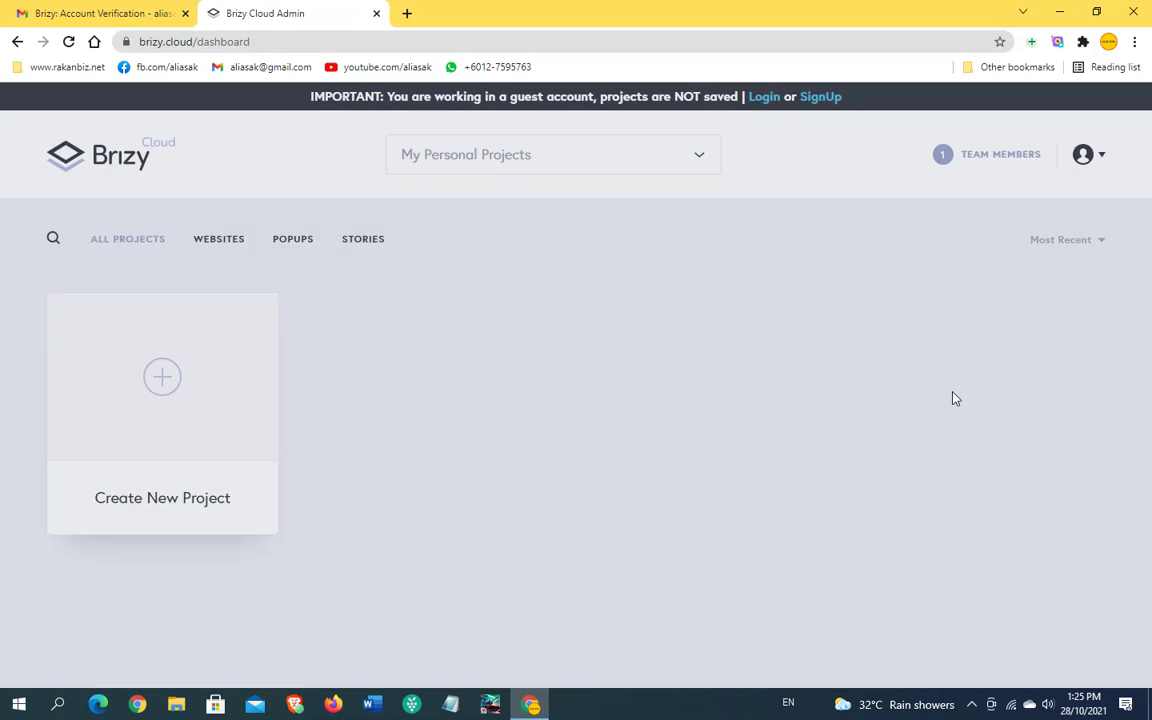
{"action": "left_click", "coordinate": [1100, 157]}
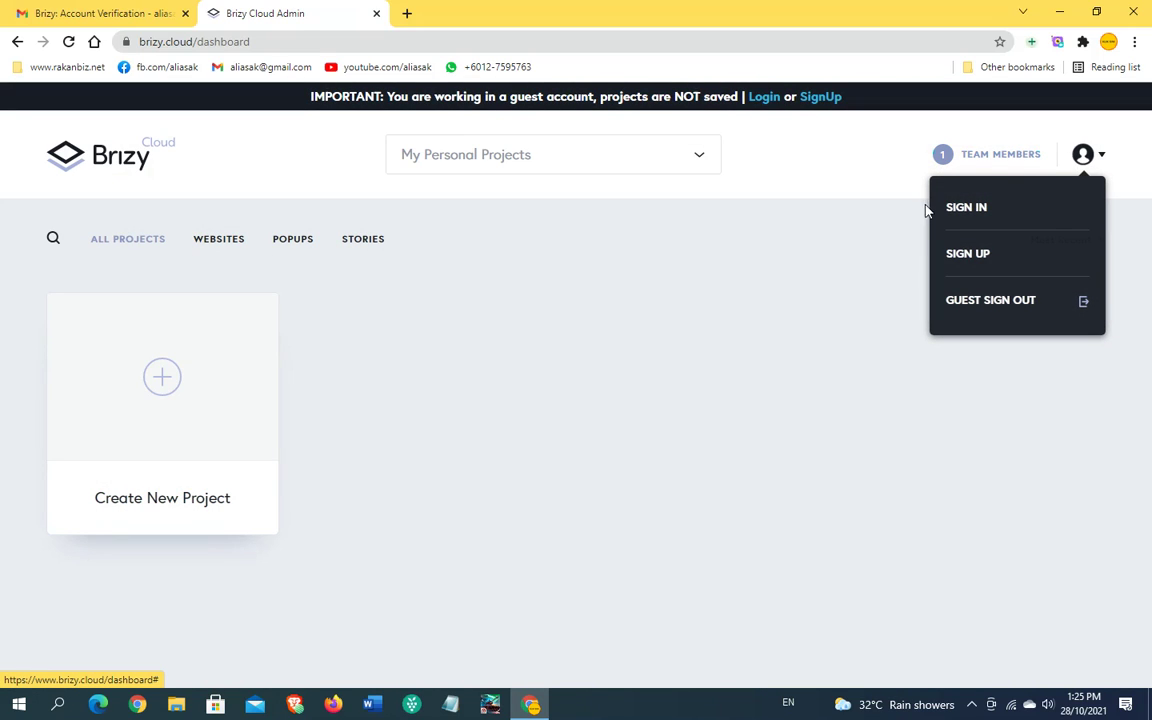
{"action": "left_click", "coordinate": [975, 209]}
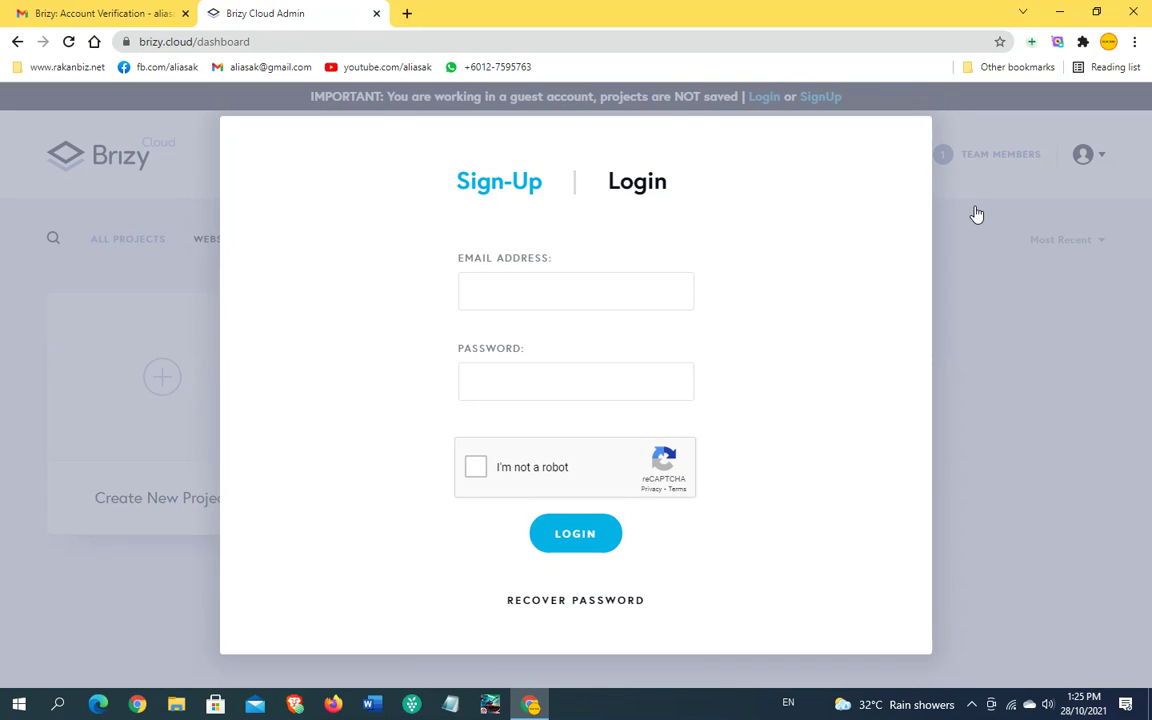
{"action": "left_click", "coordinate": [488, 183]}
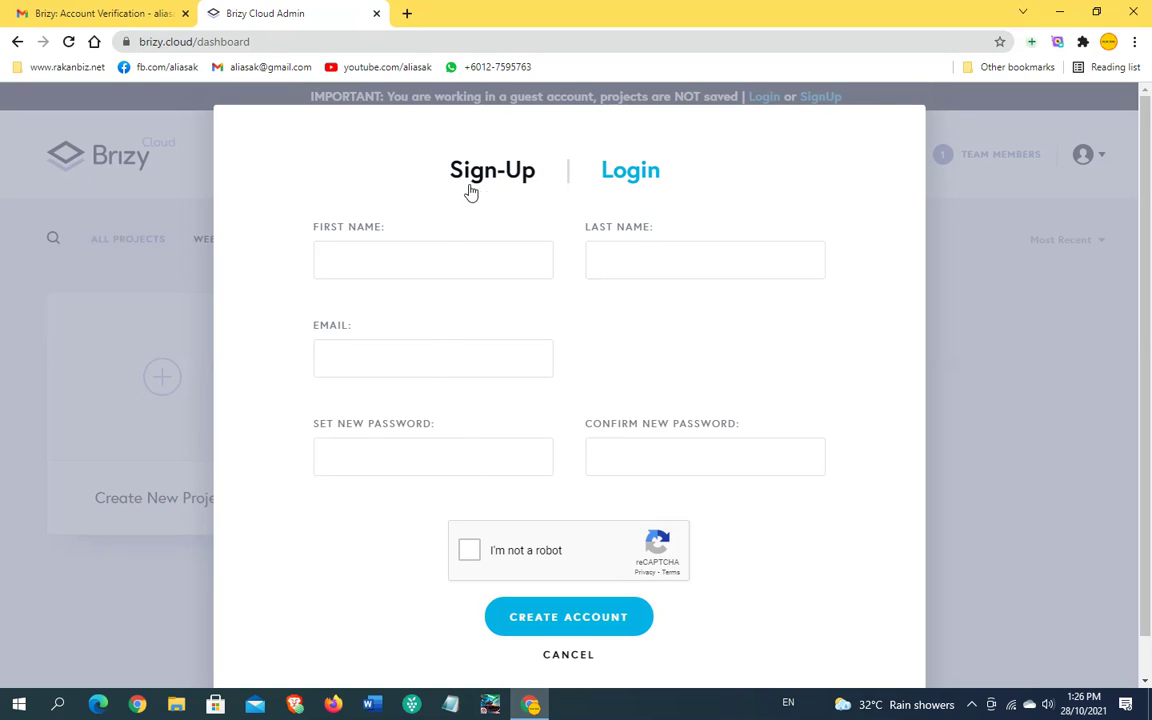
{"action": "left_click", "coordinate": [623, 175]}
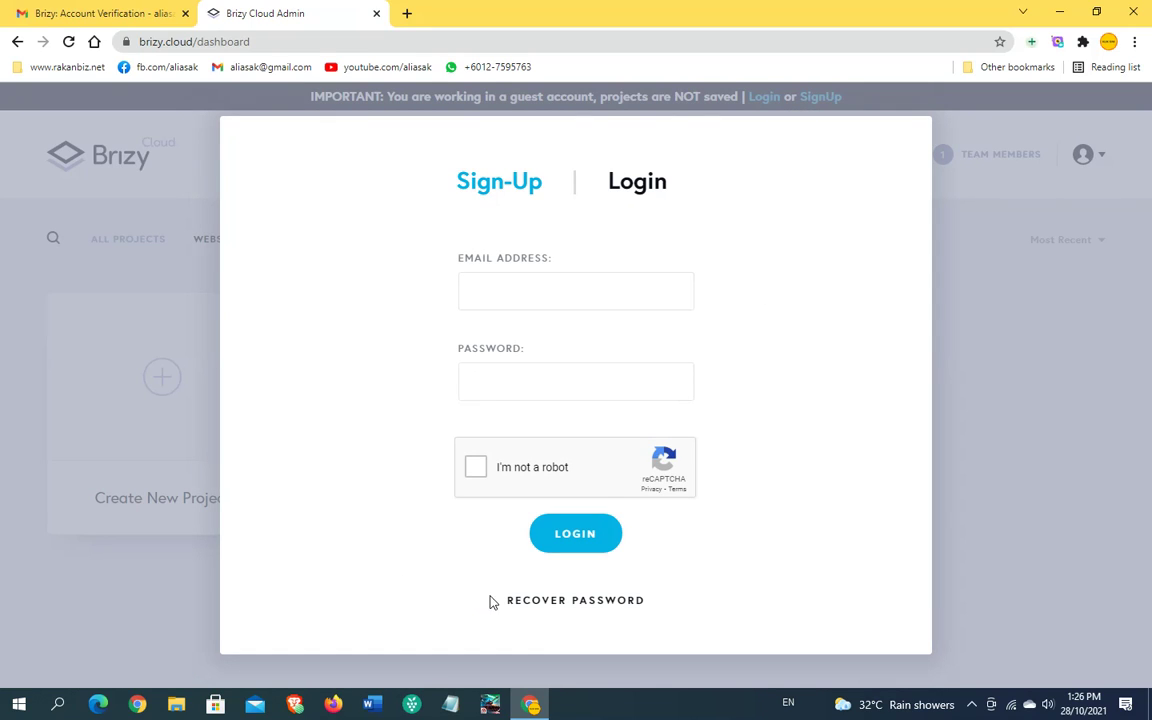
Step: Log in with the saved account email and the account password, ticking reCAPTCHA
{"action": "left_click", "coordinate": [536, 288]}
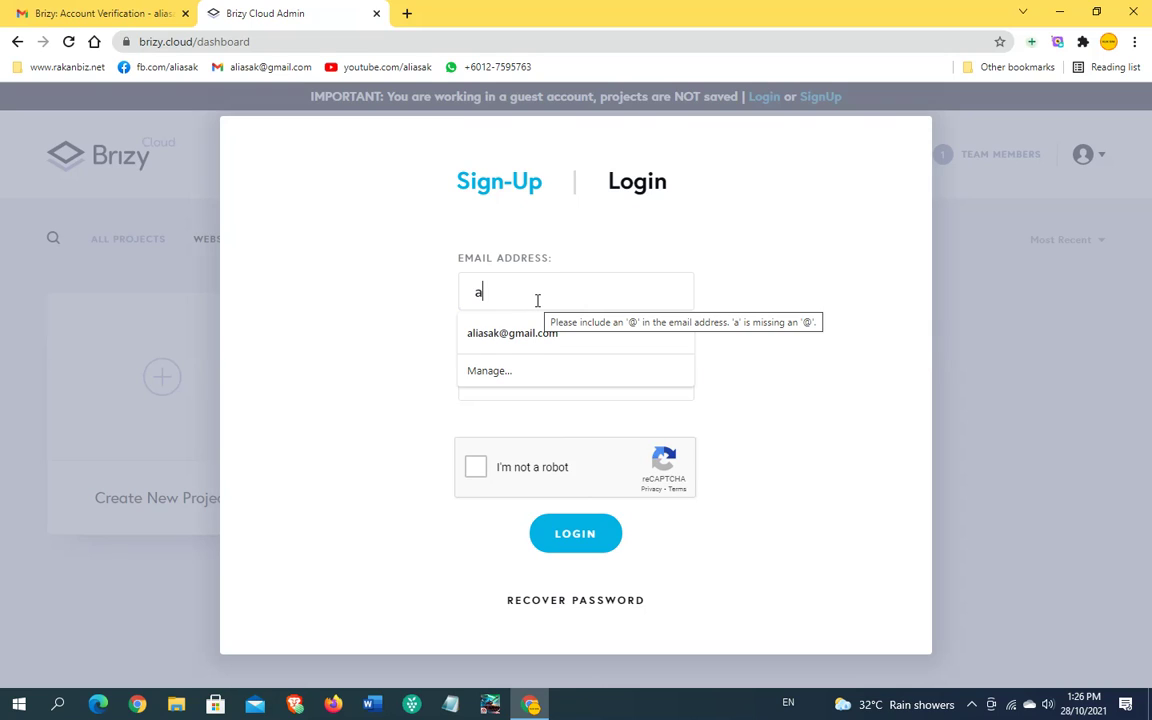
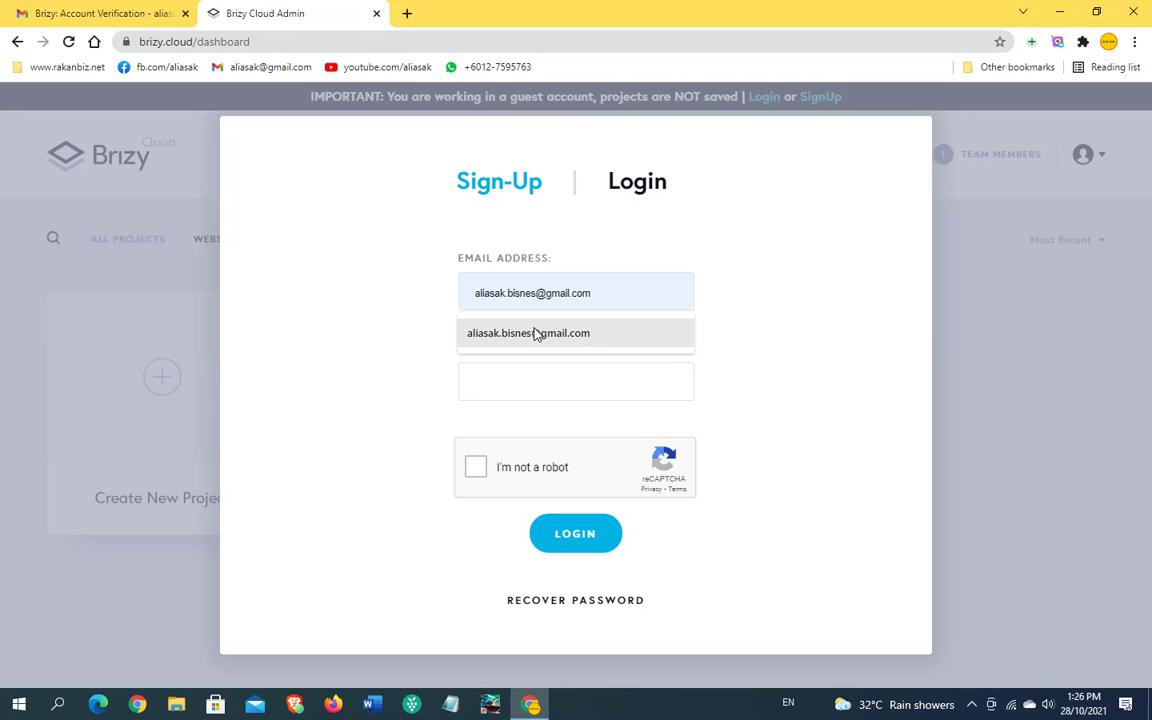
{"action": "left_click", "coordinate": [535, 332]}
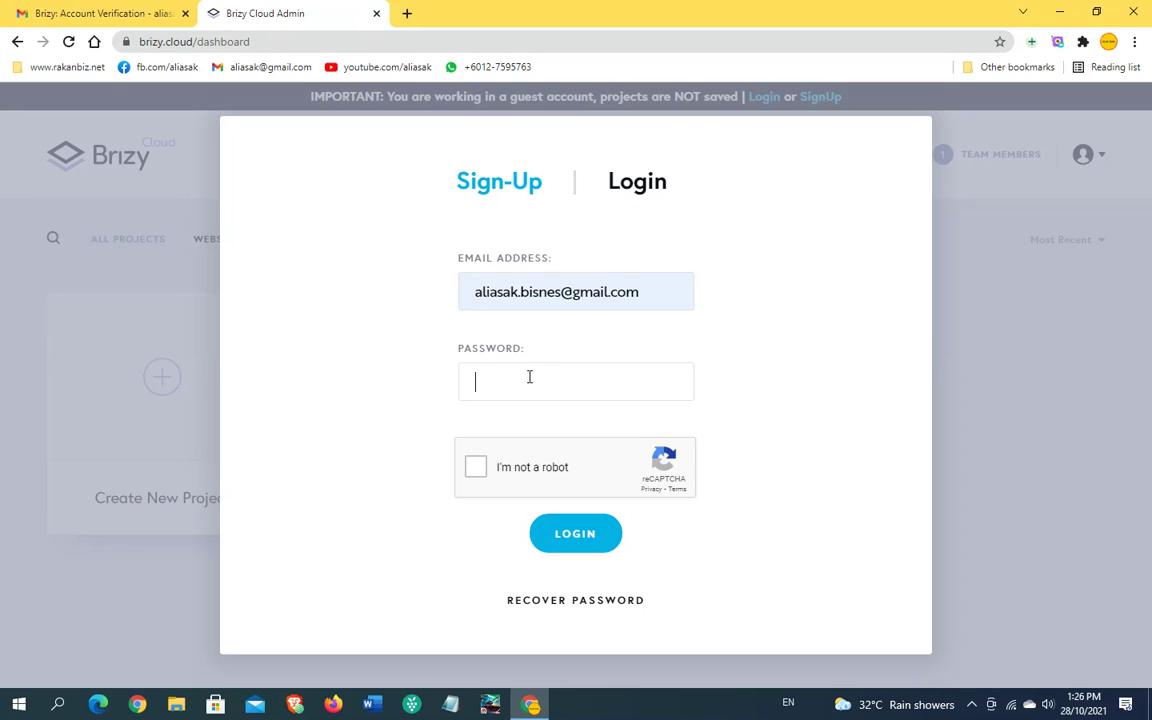
{"action": "left_click", "coordinate": [529, 376]}
{"action": "type", "text": "**********"}
{"action": "key", "text": "Tab"}
{"action": "key", "text": "space"}
{"action": "left_click", "coordinate": [583, 540]}
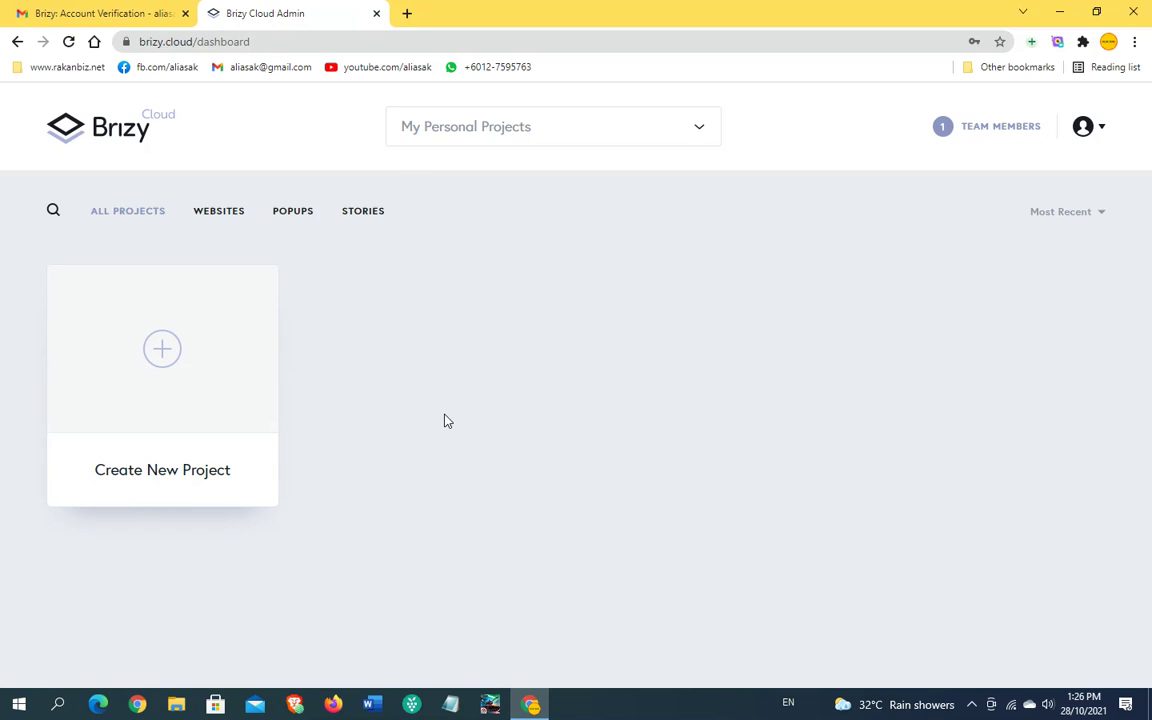
Step: Check the signed-in account's email in the avatar menu, then list the workspaces
{"action": "left_click", "coordinate": [1100, 130]}
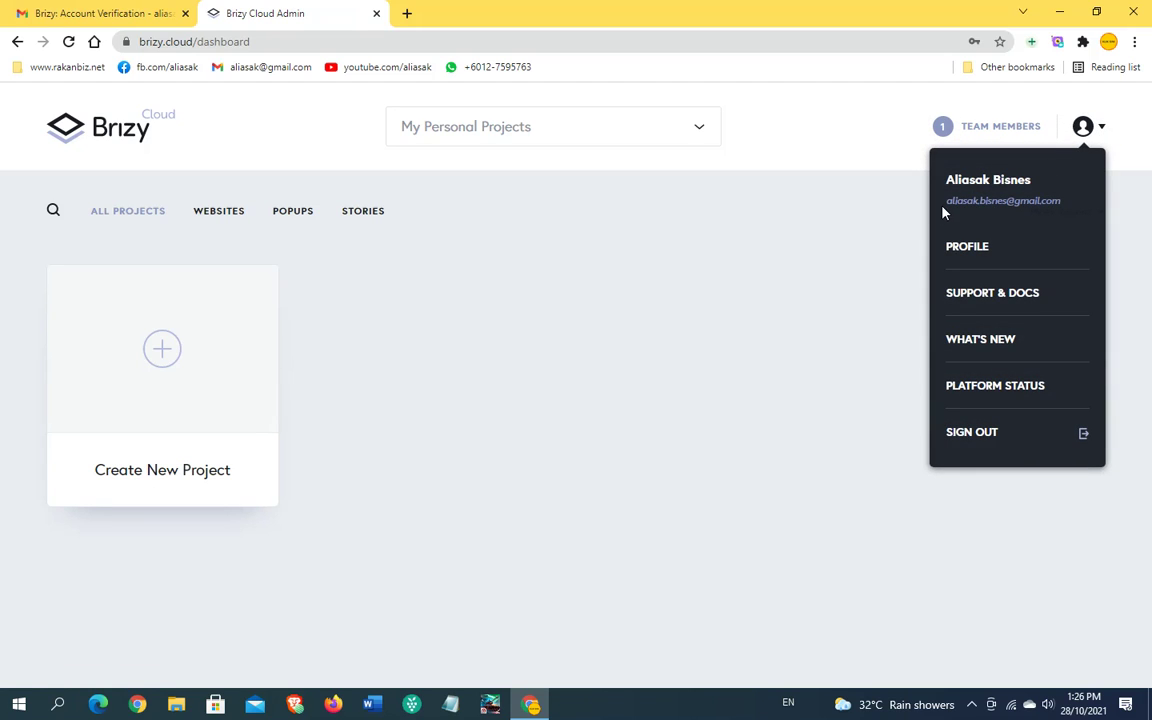
{"action": "left_click_drag", "start_coordinate": [949, 200], "coordinate": [1058, 203]}
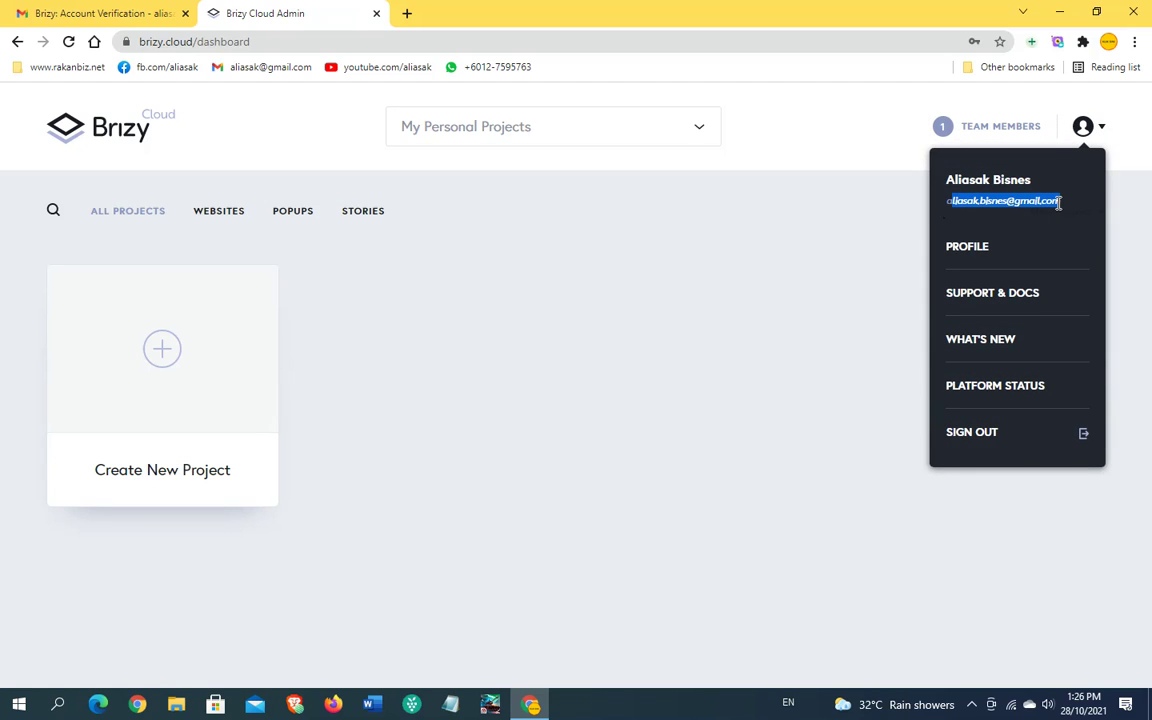
{"action": "left_click", "coordinate": [830, 340]}
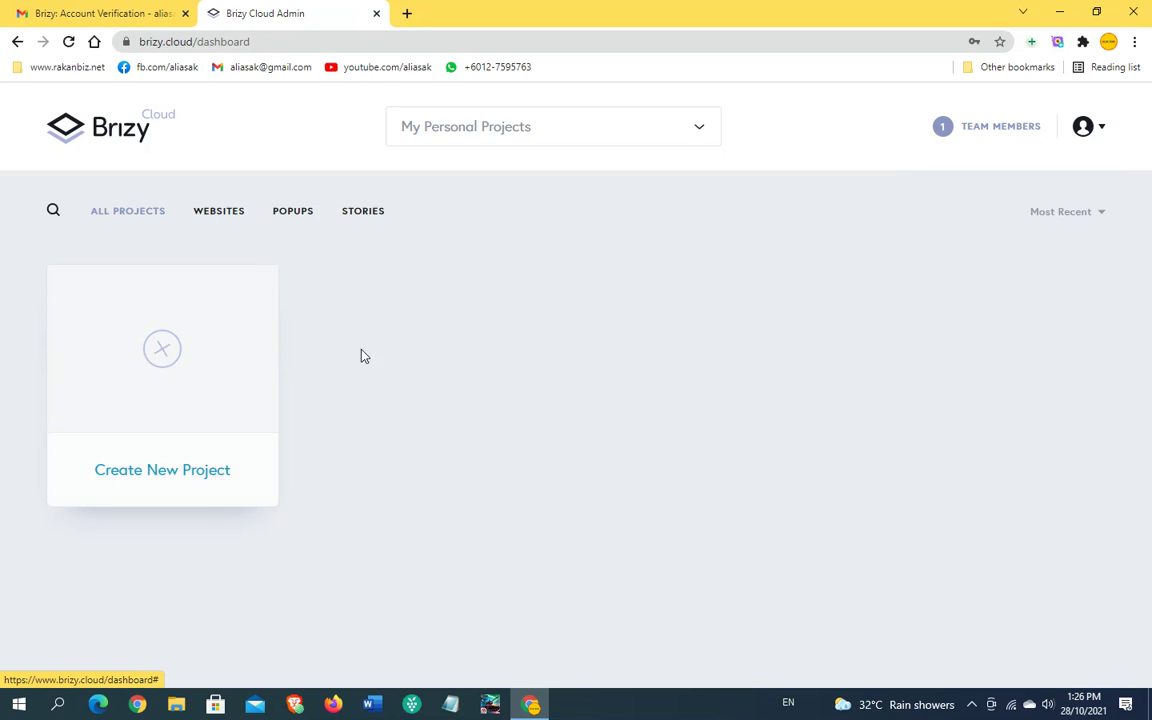
{"action": "left_click", "coordinate": [685, 131]}
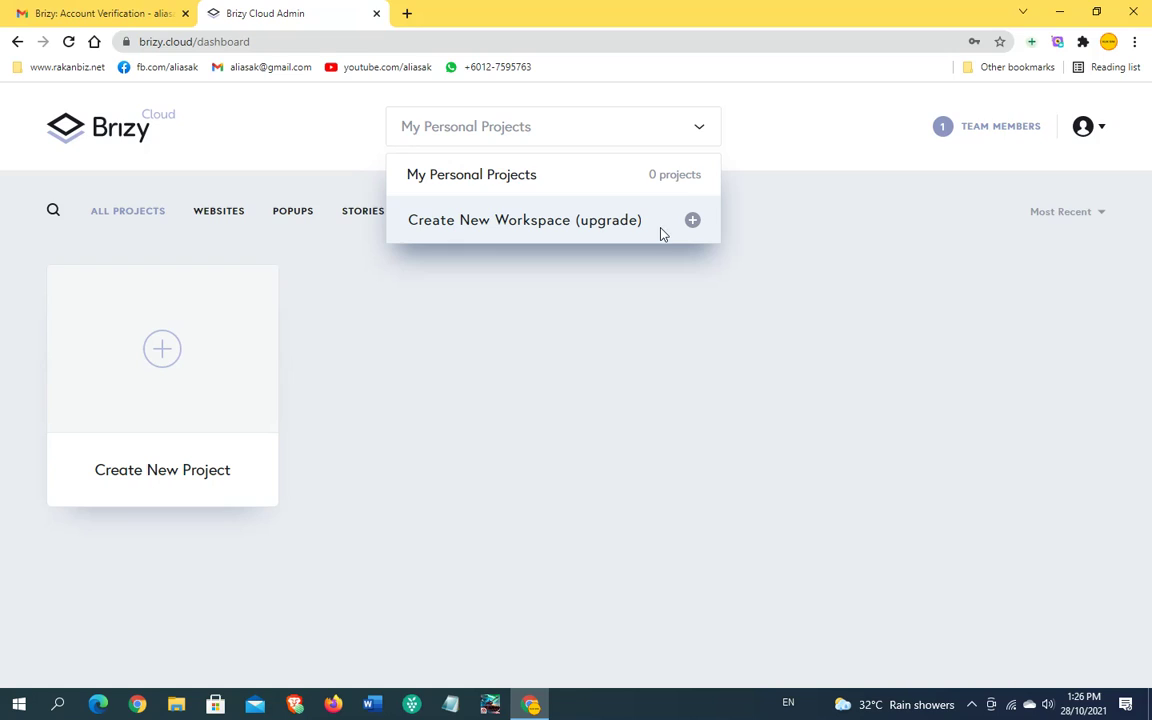
Step: Rename the My Personal Projects workspace to My Website and verify it in the list
{"action": "left_click", "coordinate": [439, 186]}
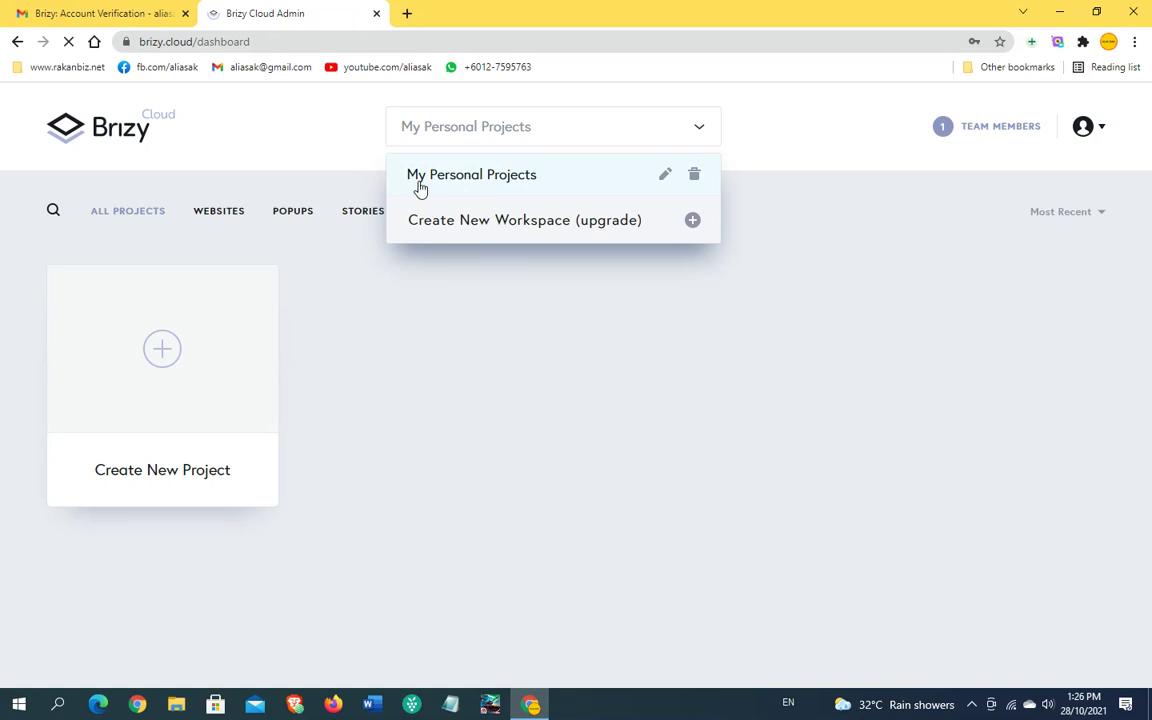
{"action": "left_click", "coordinate": [697, 129]}
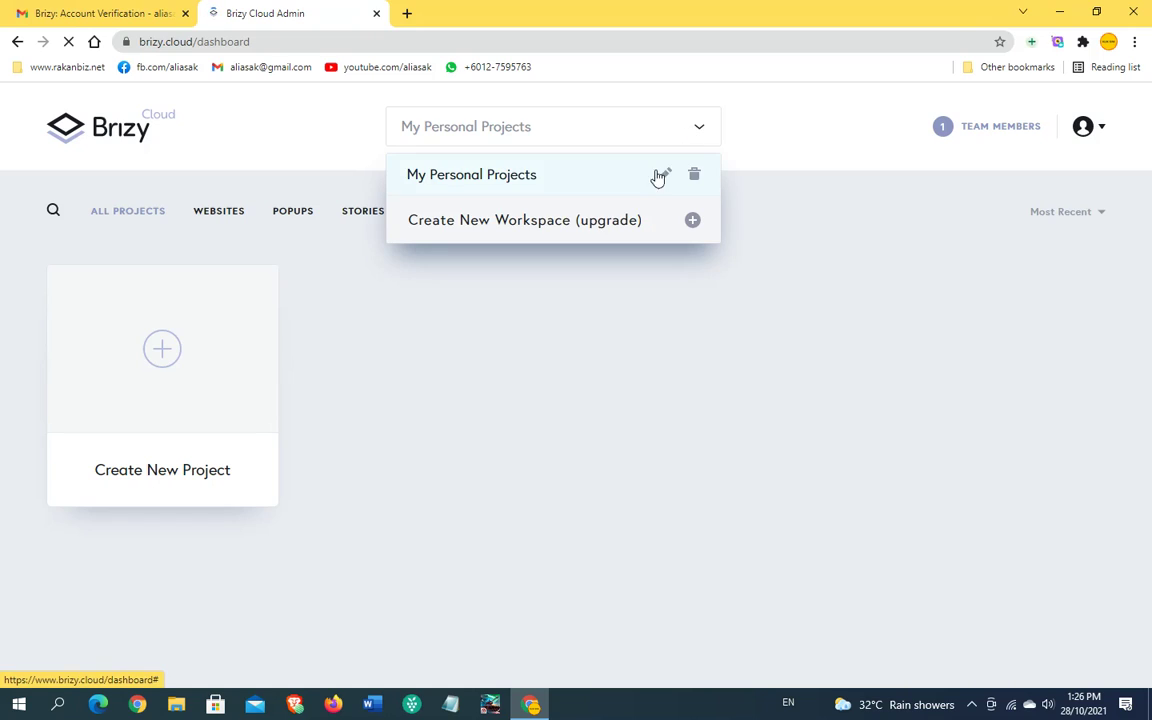
{"action": "left_click", "coordinate": [665, 178]}
{"action": "key", "text": "BackSpace"}
{"action": "key", "text": "BackSpace"}
{"action": "key", "text": "BackSpace"}
{"action": "key", "text": "BackSpace"}
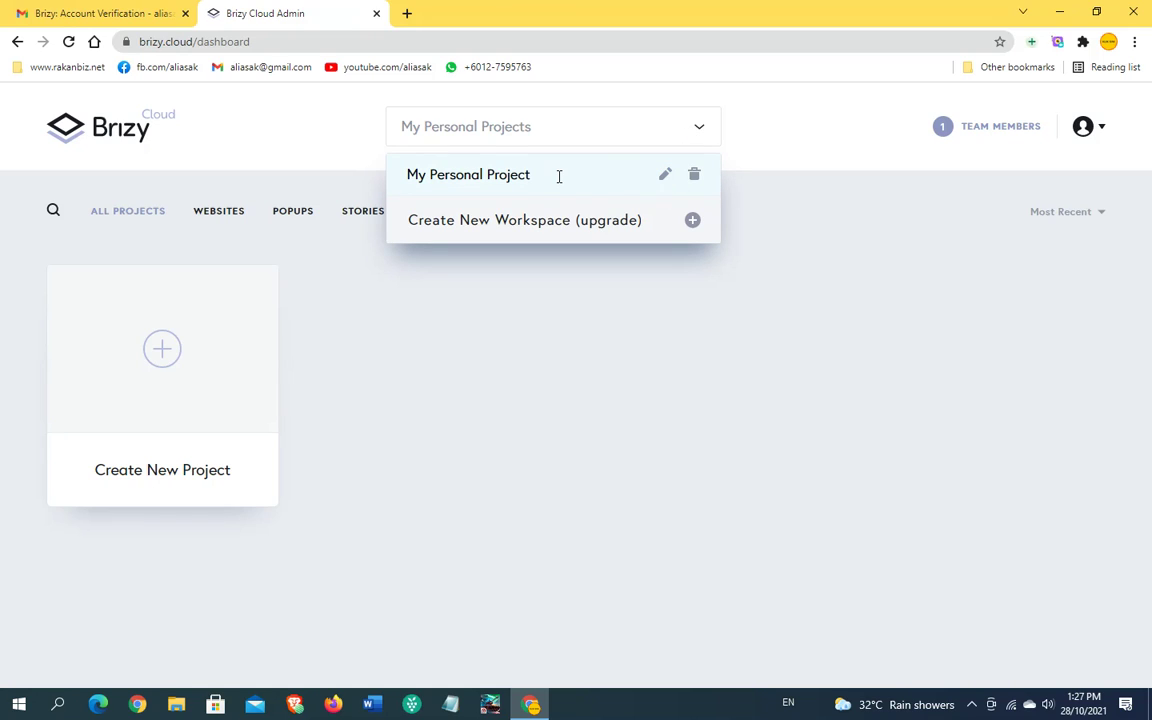
{"action": "key", "text": "BackSpace"}
{"action": "key", "text": "BackSpace"}
{"action": "key", "text": "BackSpace"}
{"action": "key", "text": "BackSpace"}
{"action": "key", "text": "BackSpace"}
{"action": "key", "text": "BackSpace"}
{"action": "key", "text": "BackSpace"}
{"action": "key", "text": "BackSpace"}
{"action": "key", "text": "BackSpace"}
{"action": "key", "text": "BackSpace"}
{"action": "key", "text": "BackSpace"}
{"action": "key", "text": "BackSpace"}
{"action": "type", "text": "We"}
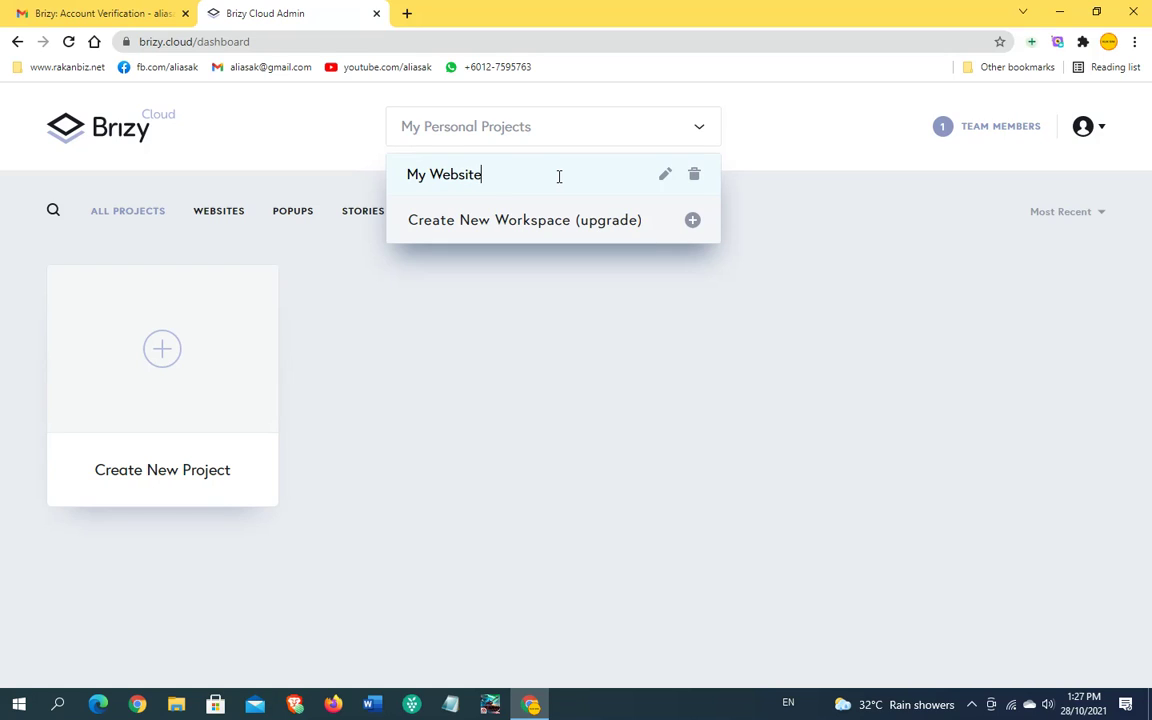
{"action": "type", "text": "bsite"}
{"action": "left_click", "coordinate": [583, 295]}
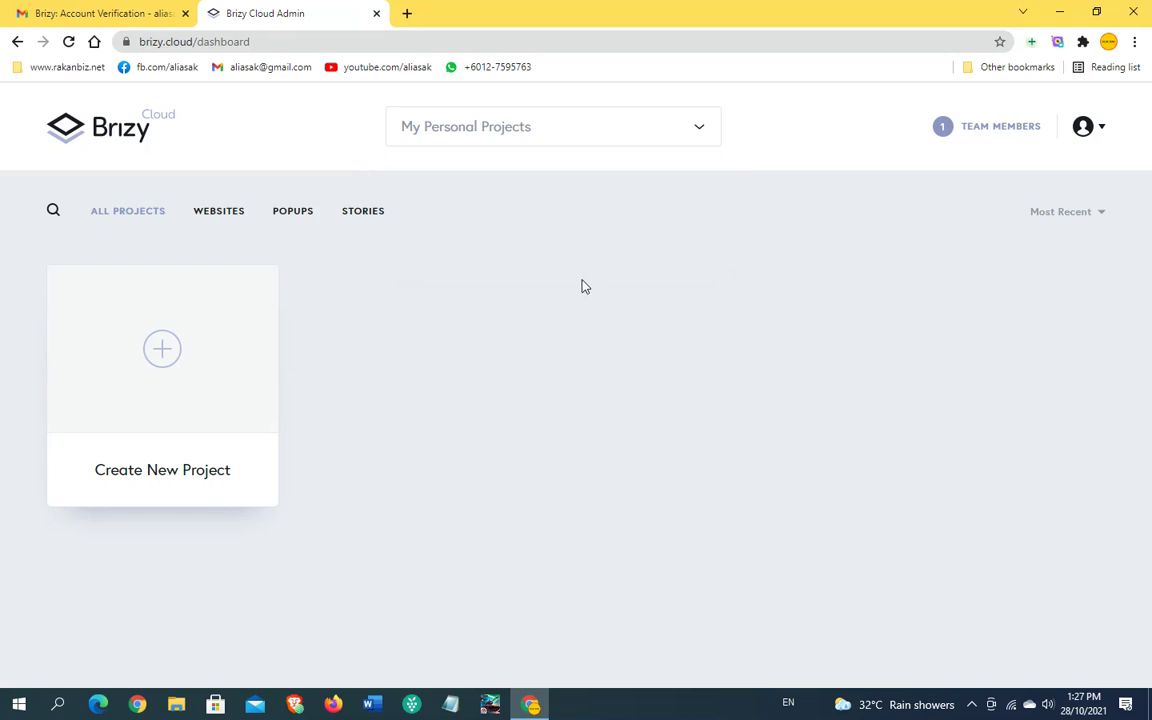
{"action": "left_click", "coordinate": [609, 130]}
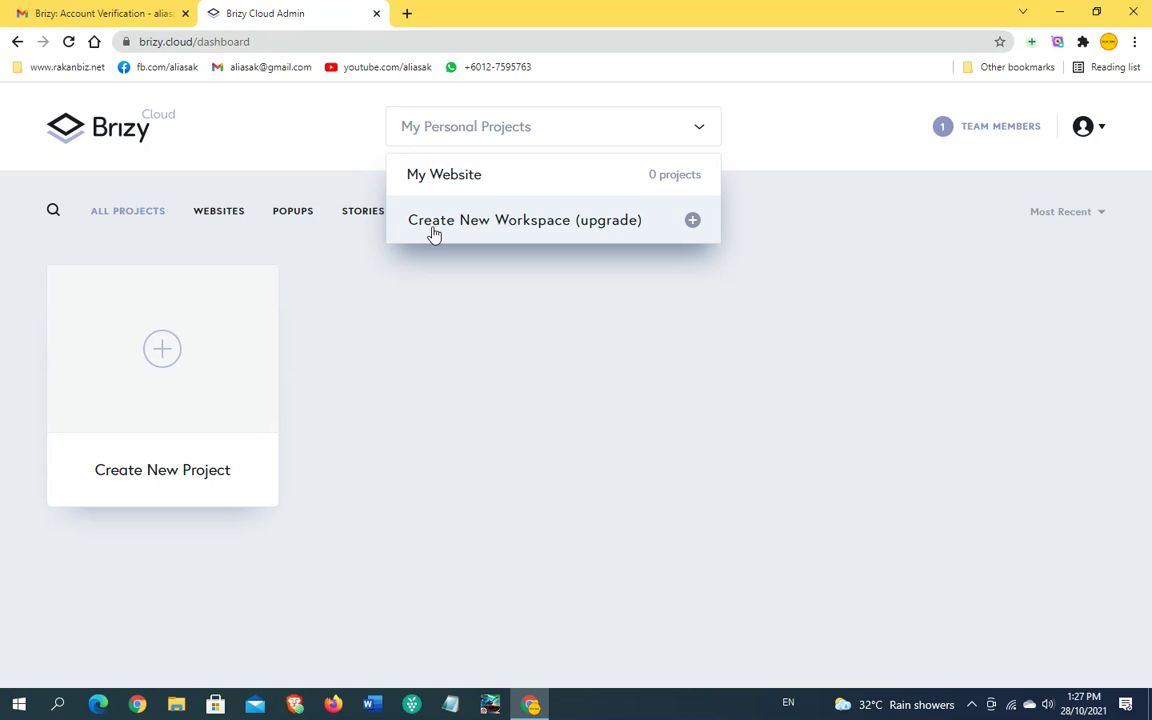
Step: Browse the Brizy upgrade pricing plans for new workspaces, then close that tab
{"action": "left_click", "coordinate": [693, 222]}
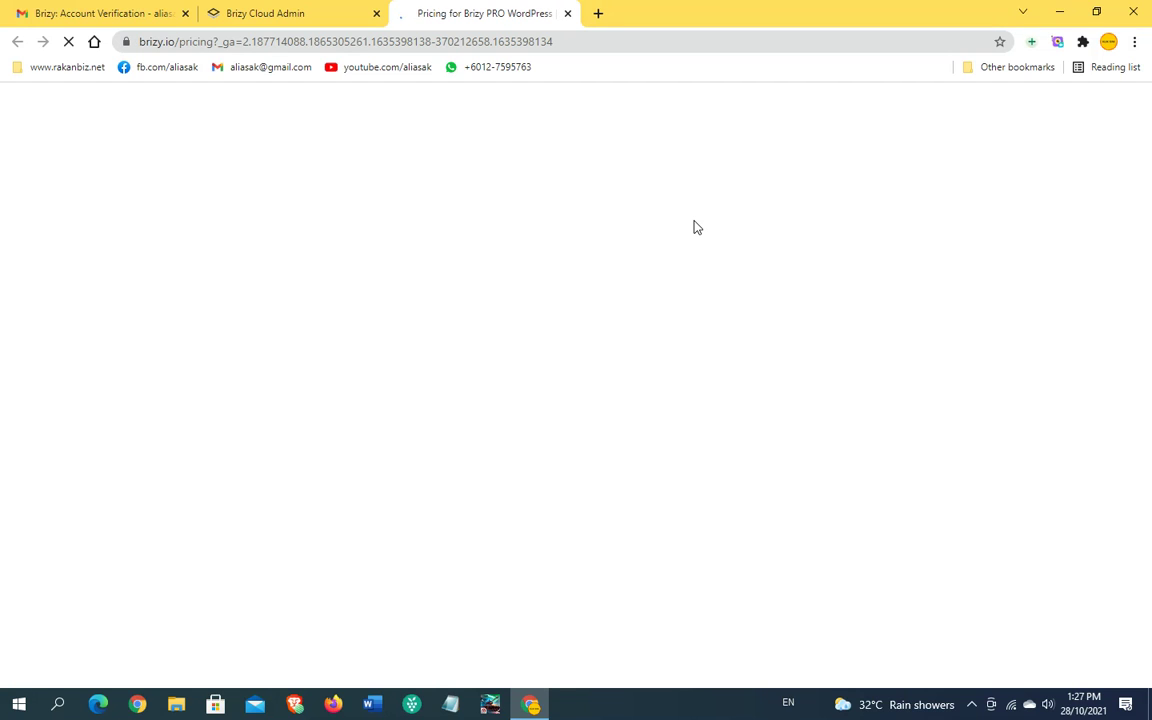
{"action": "scroll", "coordinate": [667, 391], "scroll_direction": "down", "scroll_amount": 6}
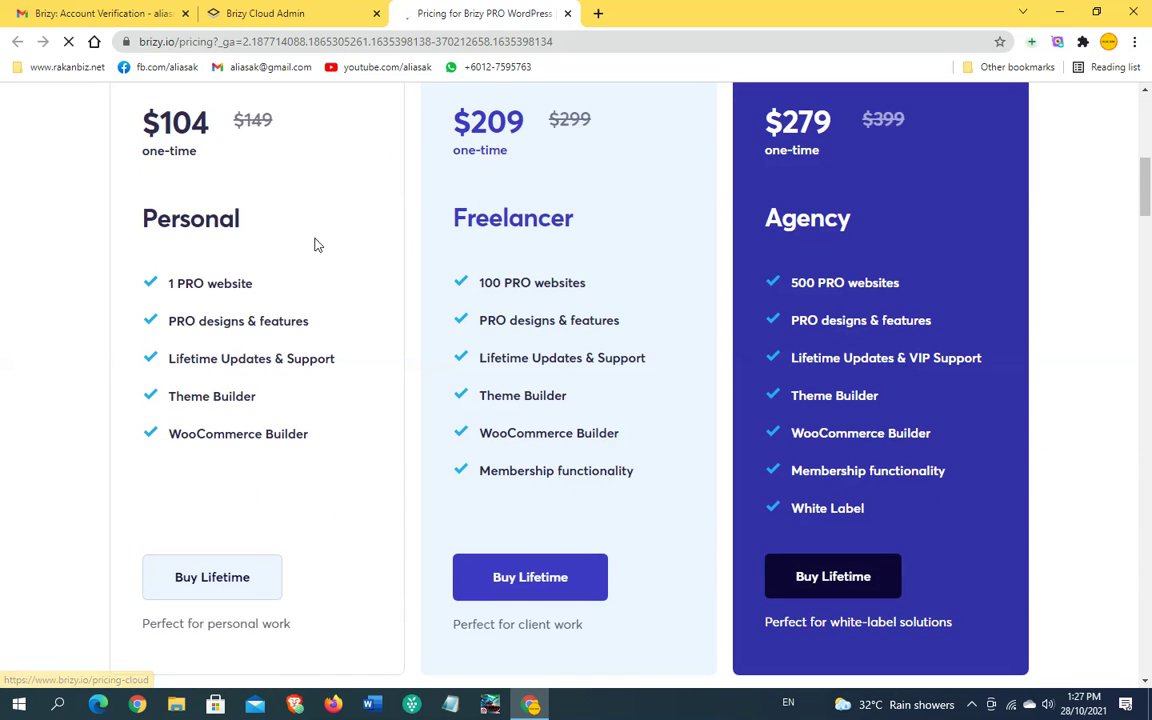
{"action": "left_click", "coordinate": [567, 13]}
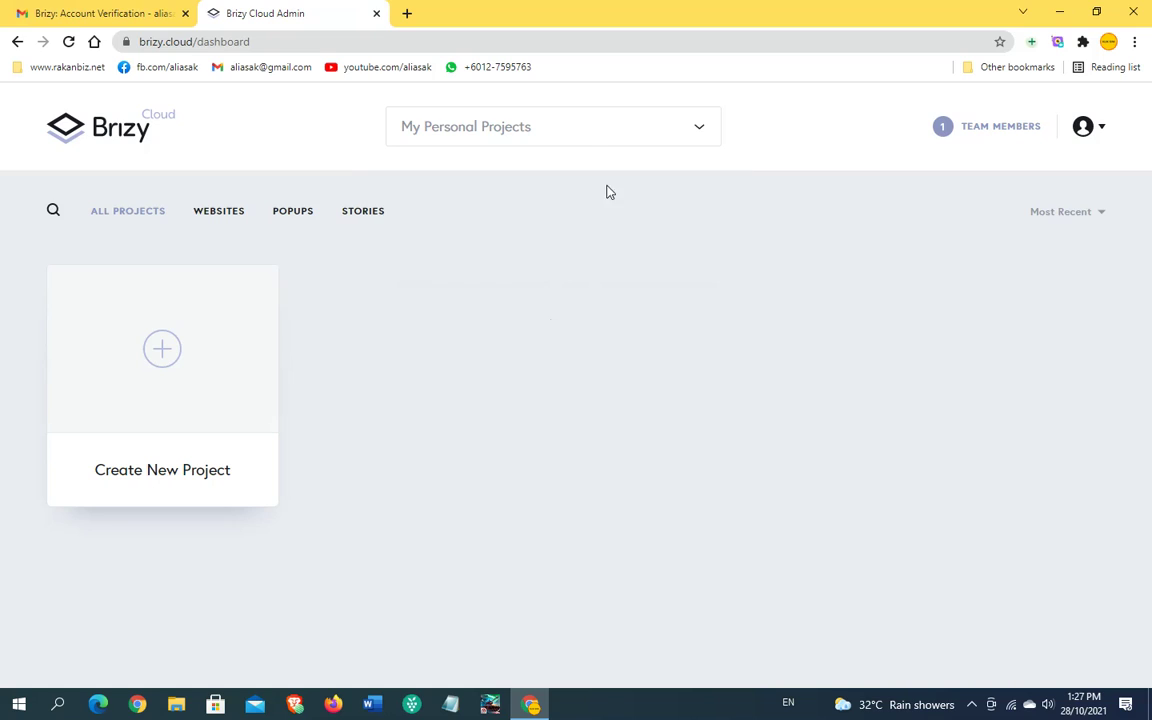
{"action": "left_click", "coordinate": [573, 131]}
{"action": "left_click", "coordinate": [497, 347]}
{"action": "left_click", "coordinate": [550, 130]}
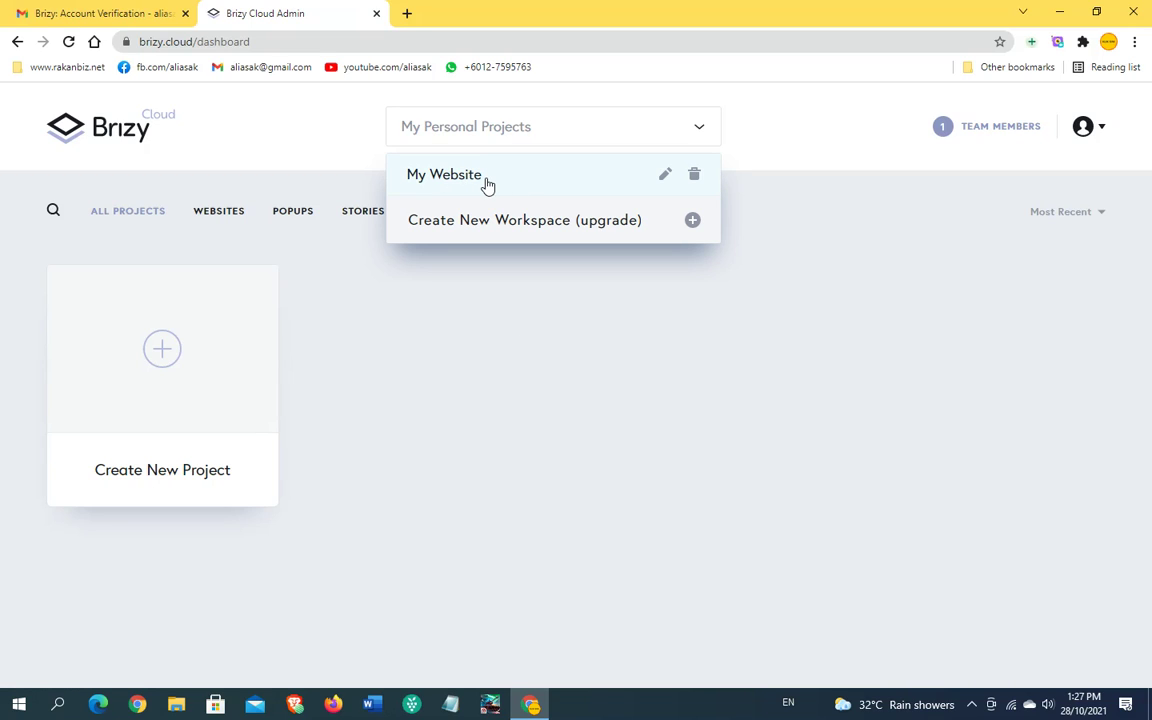
{"action": "left_click", "coordinate": [474, 372]}
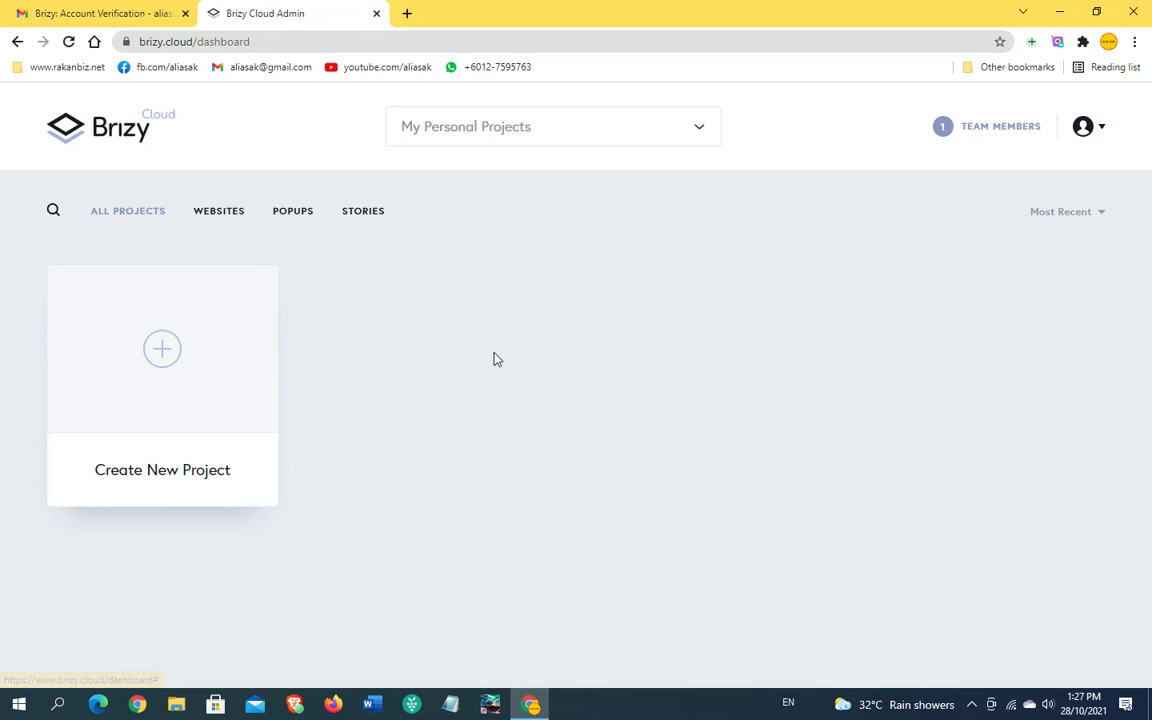
{"action": "left_click", "coordinate": [148, 476]}
{"action": "left_click", "coordinate": [1010, 200]}
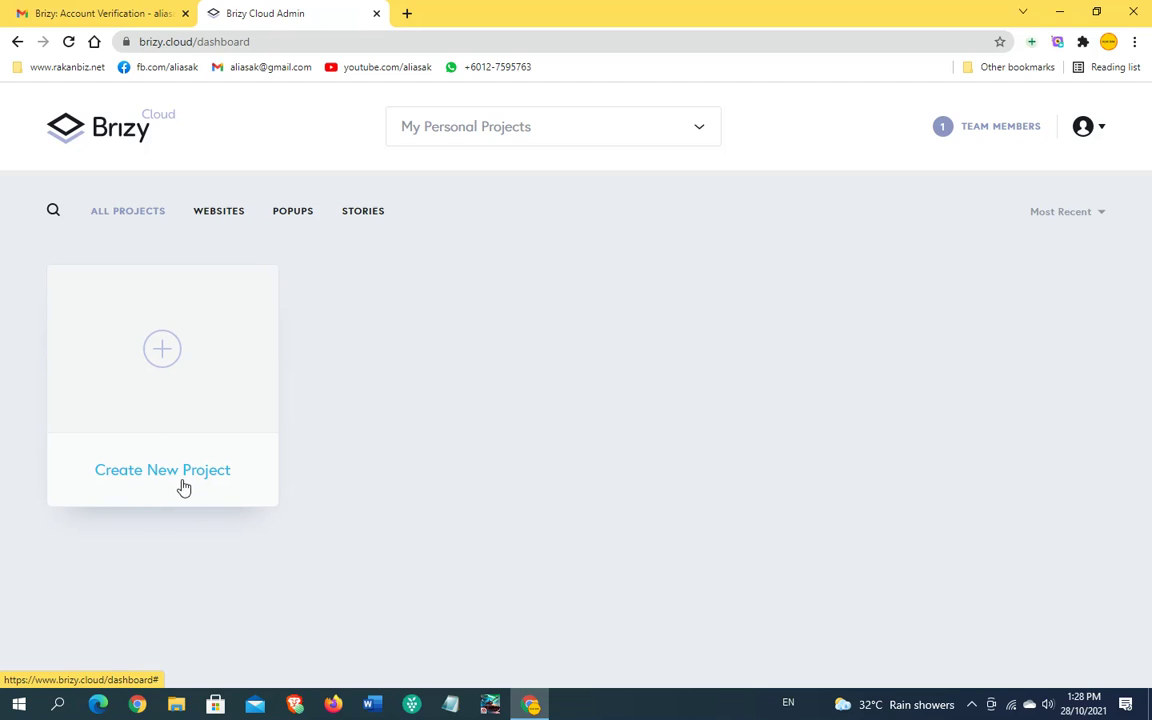
Step: Create three Website & Landing Page projects: Project #1, Project #2 and Project #3
{"action": "left_click", "coordinate": [160, 353]}
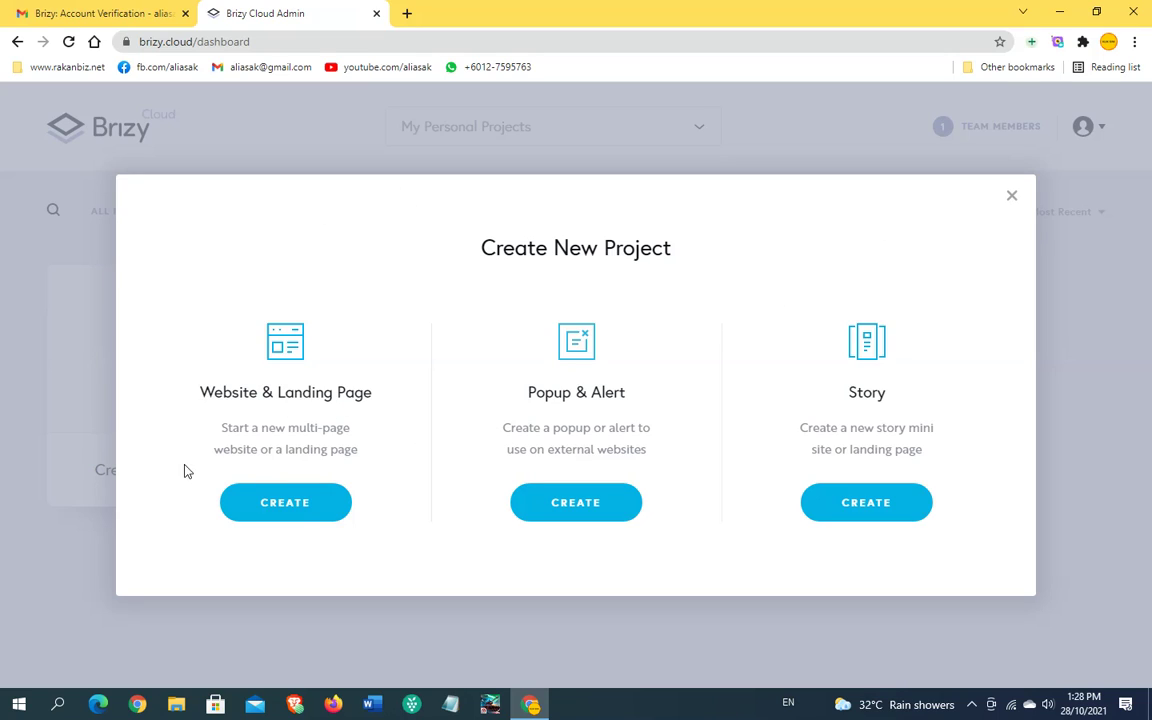
{"action": "left_click", "coordinate": [288, 505]}
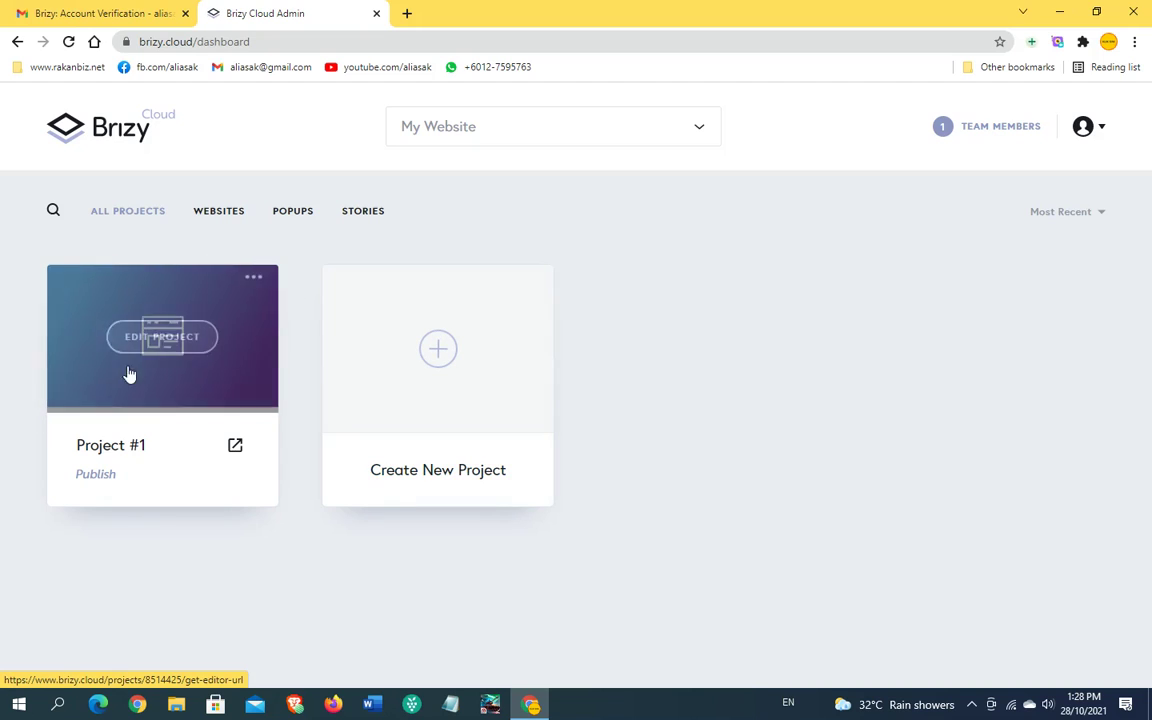
{"action": "left_click", "coordinate": [436, 351]}
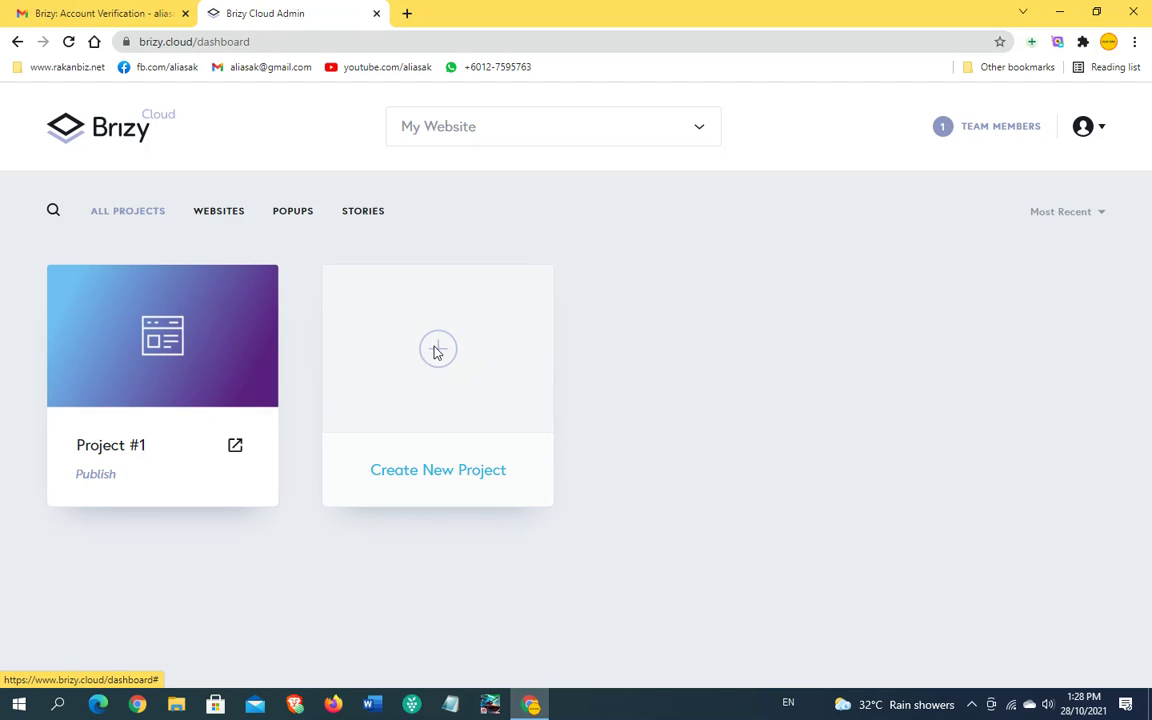
{"action": "left_click", "coordinate": [287, 504]}
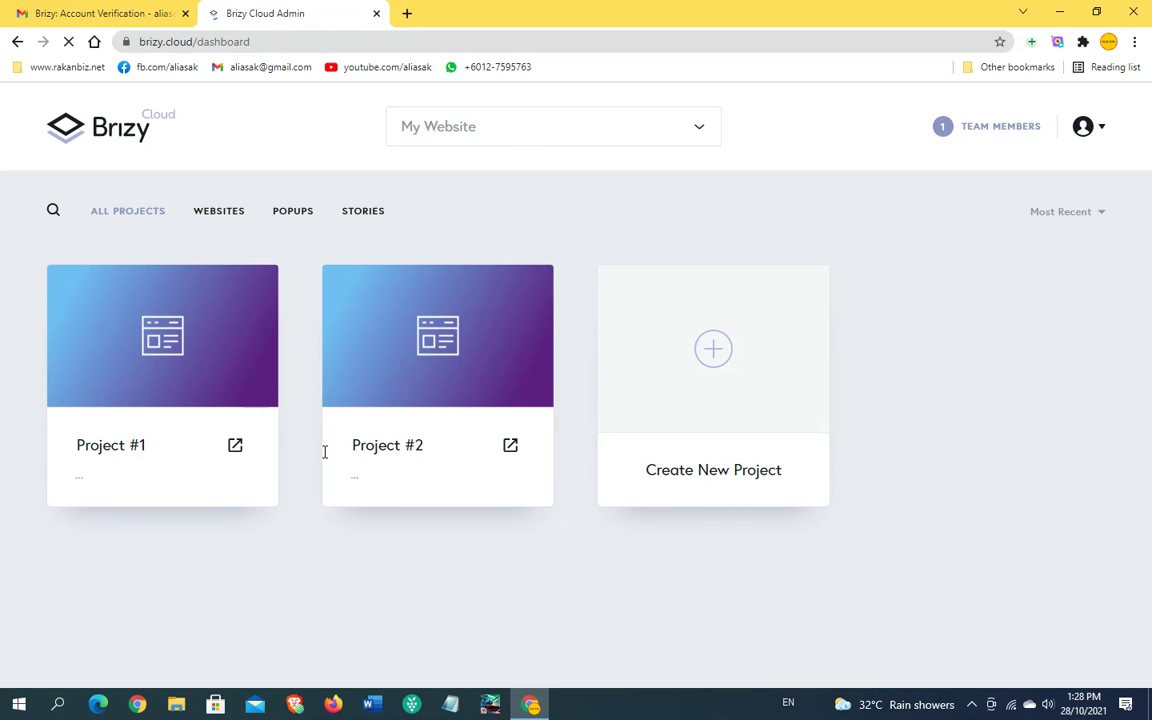
{"action": "left_click", "coordinate": [720, 352]}
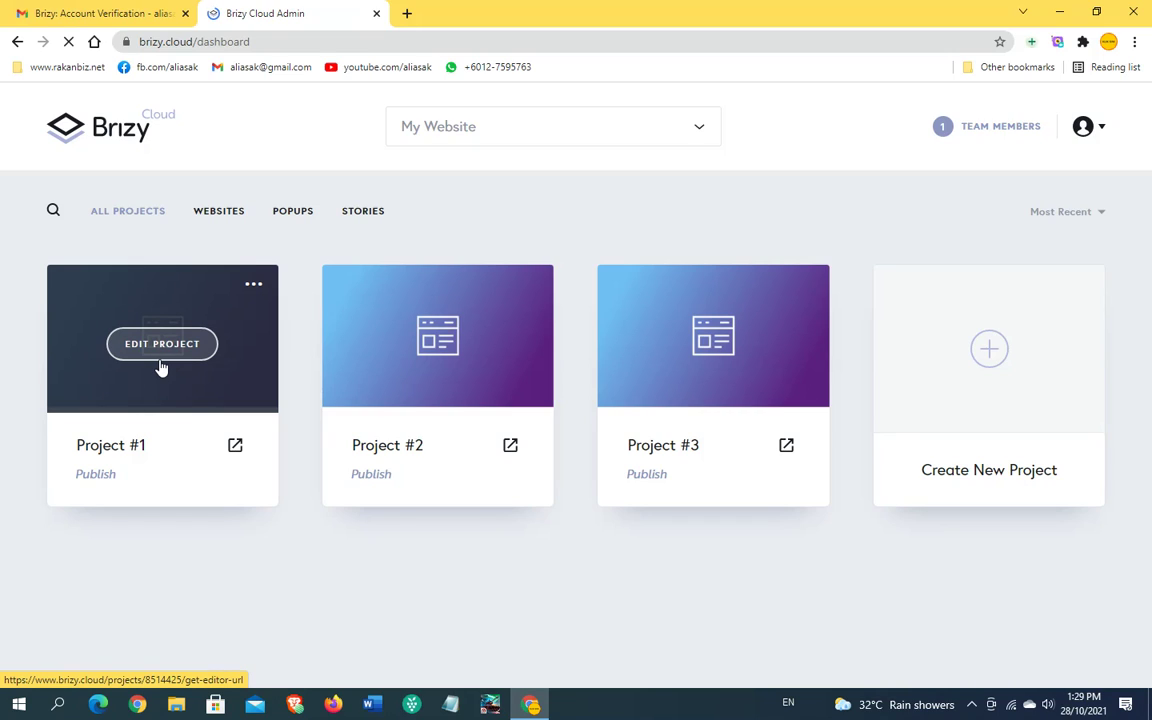
{"action": "left_click", "coordinate": [110, 444]}
Step: Rename Project #1, #2 and #3 to website 1, website 2 and website 3
{"action": "left_click_drag", "start_coordinate": [169, 441], "coordinate": [86, 447]}
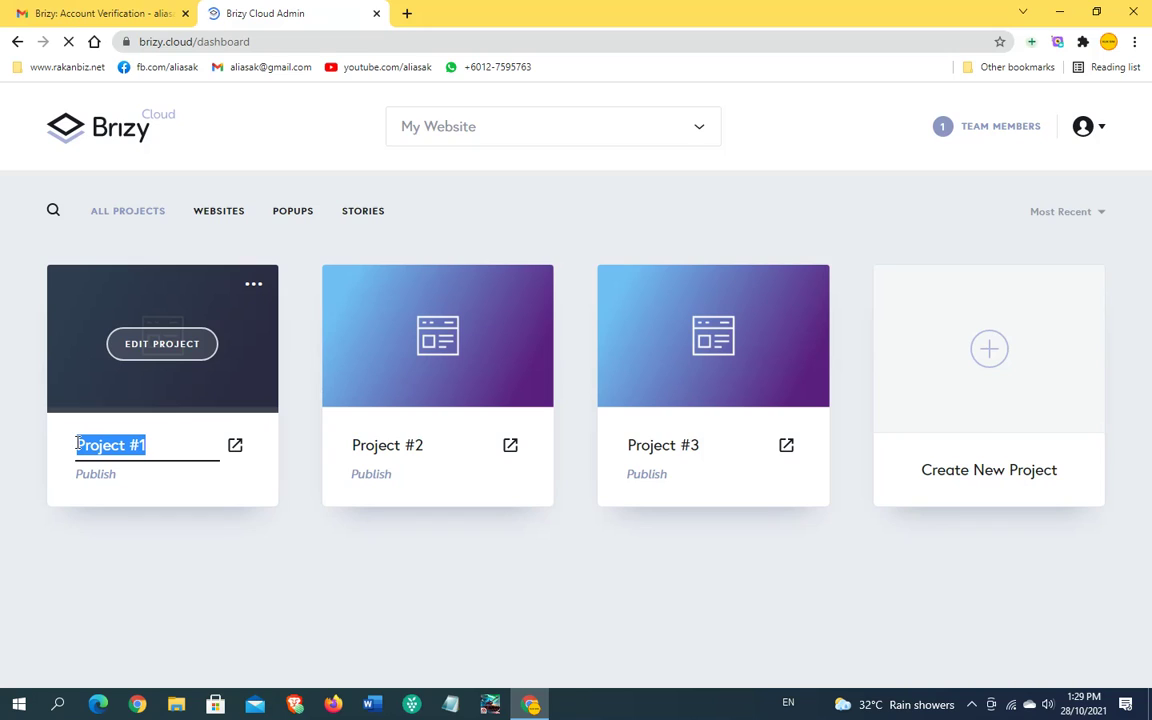
{"action": "type", "text": "website 1"}
{"action": "left_click", "coordinate": [357, 444]}
{"action": "left_click_drag", "start_coordinate": [355, 444], "coordinate": [440, 442]}
{"action": "type", "text": "webs"}
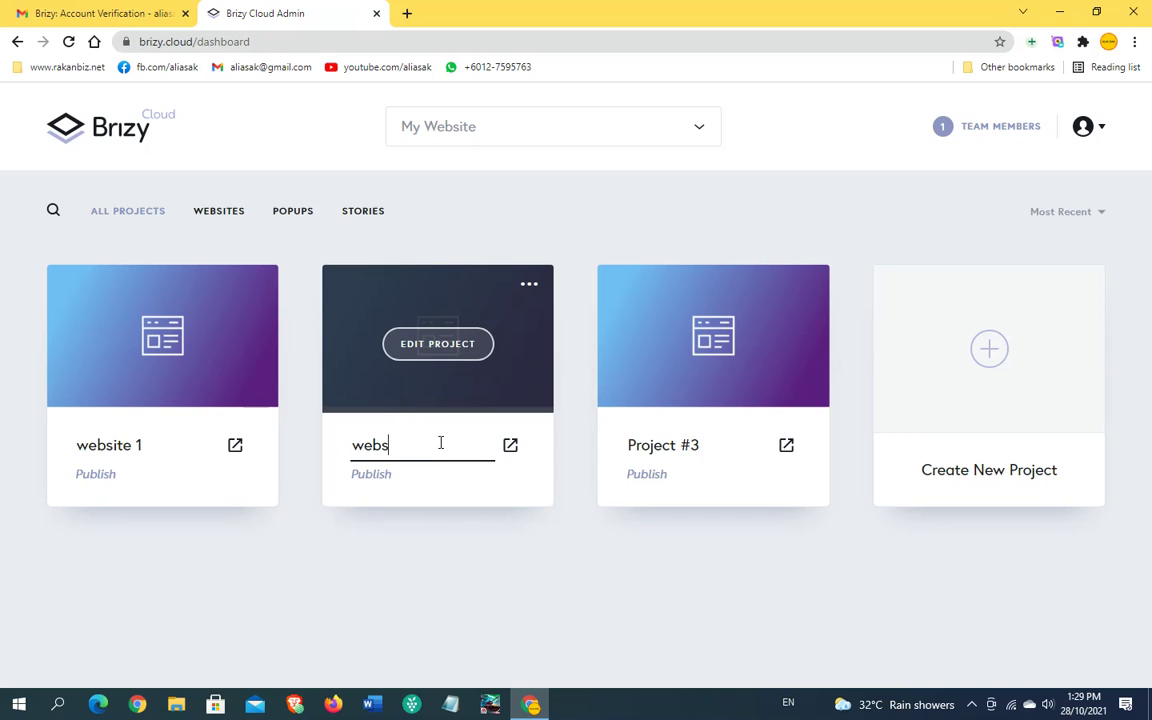
{"action": "type", "text": "ite 2"}
{"action": "left_click_drag", "start_coordinate": [627, 444], "coordinate": [716, 442]}
{"action": "type", "text": "we"}
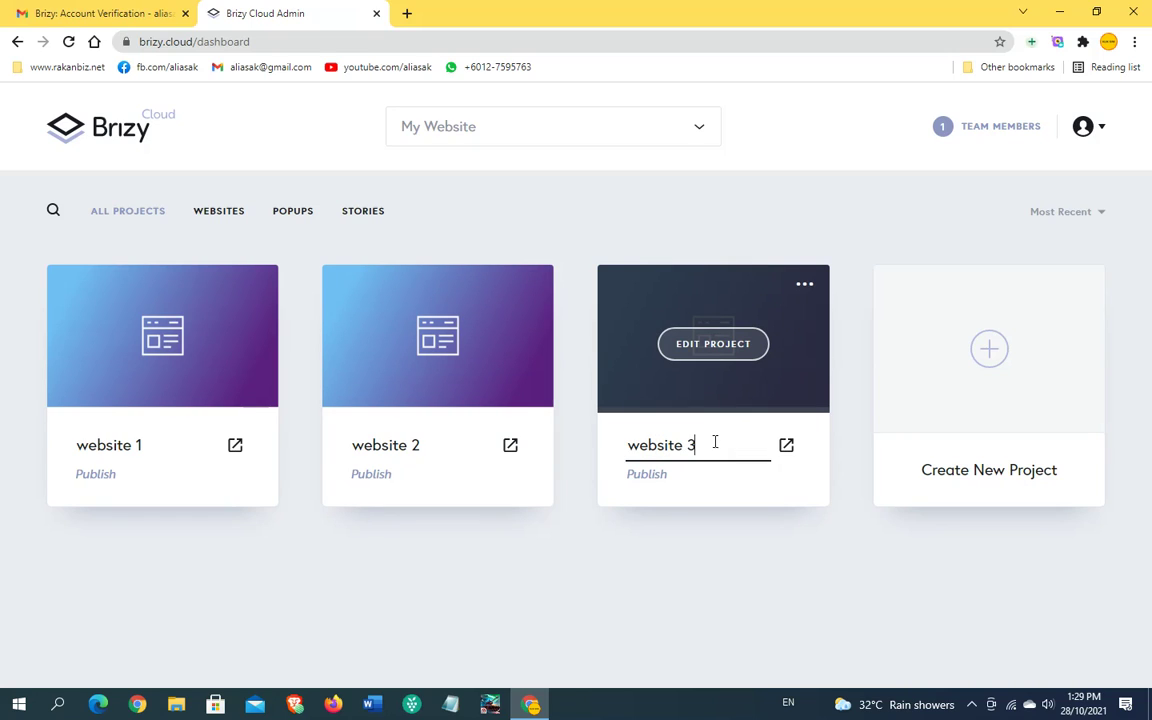
{"action": "key", "text": "Return"}
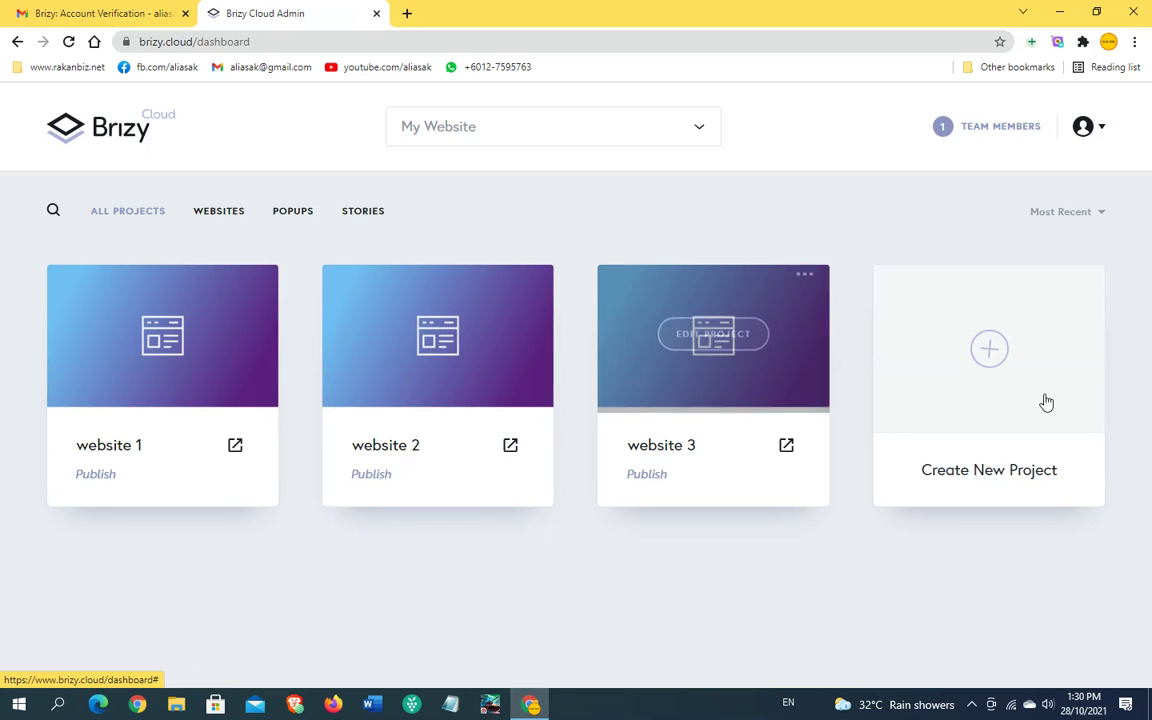
{"action": "left_click", "coordinate": [986, 354]}
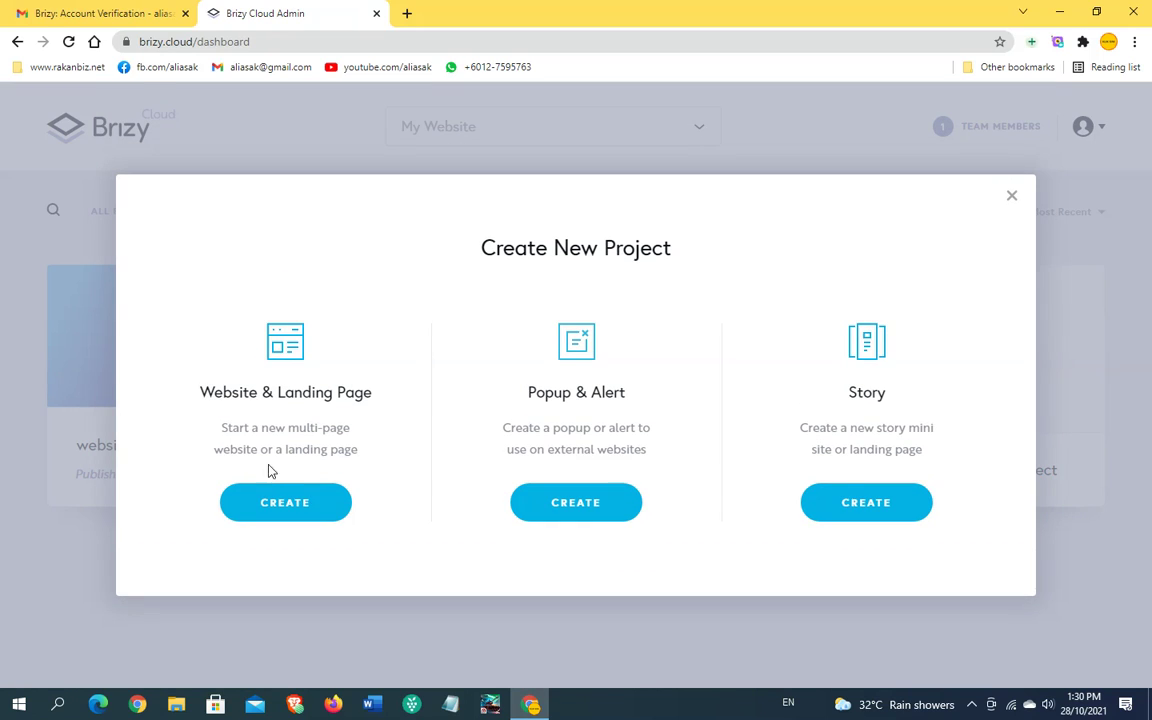
{"action": "left_click", "coordinate": [275, 503]}
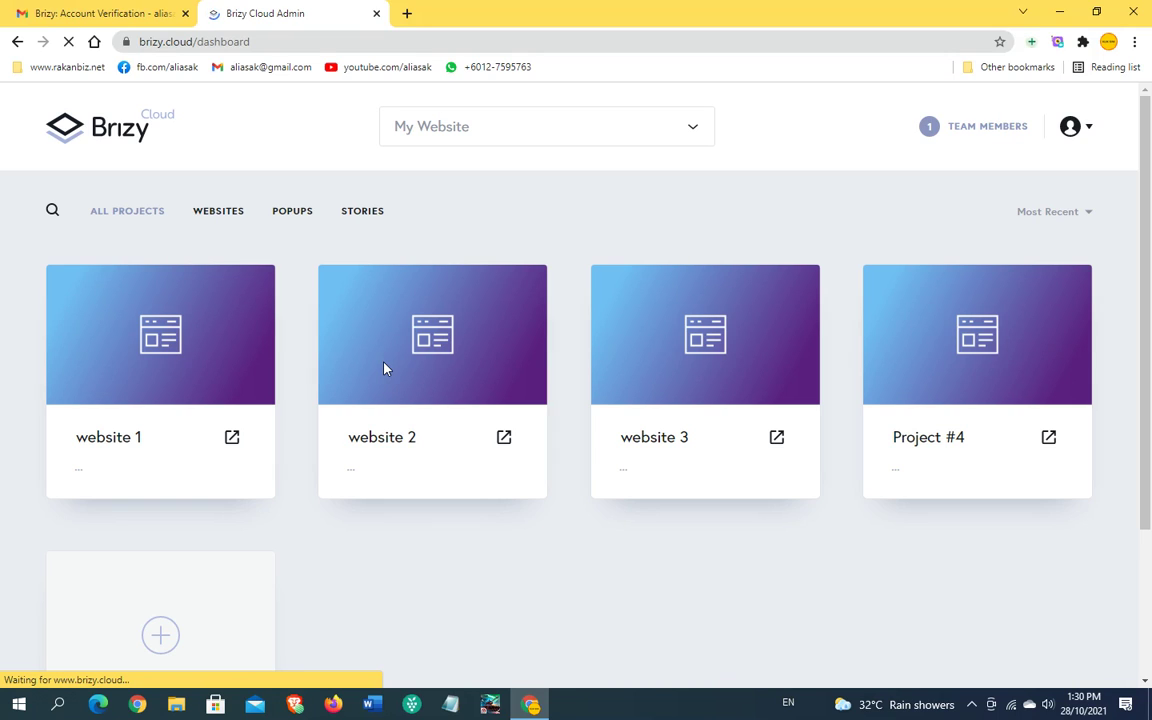
{"action": "scroll", "coordinate": [580, 520], "scroll_direction": "down", "scroll_amount": 2}
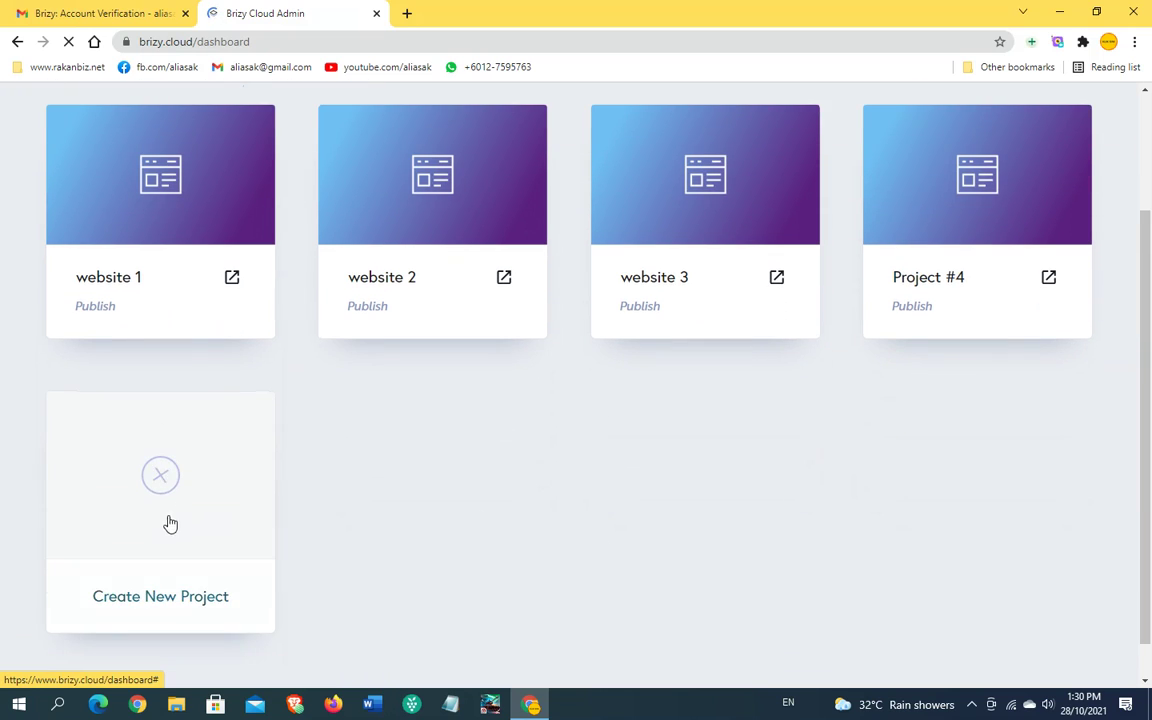
{"action": "left_click", "coordinate": [162, 477]}
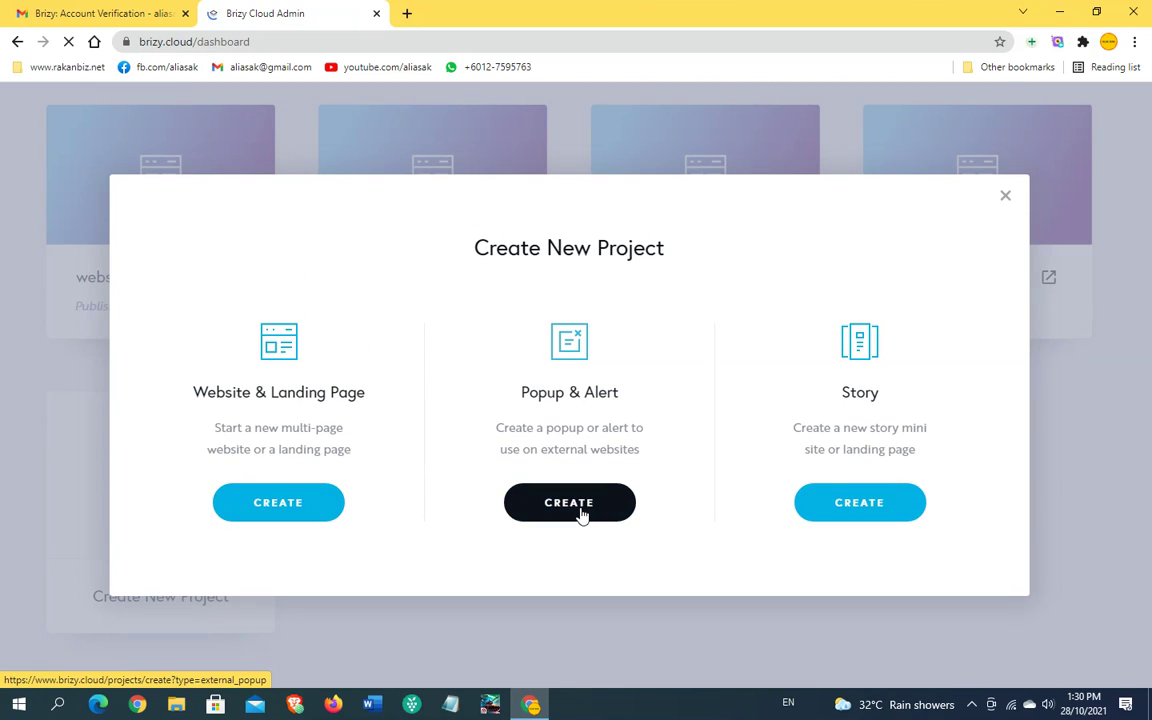
{"action": "left_click", "coordinate": [850, 503]}
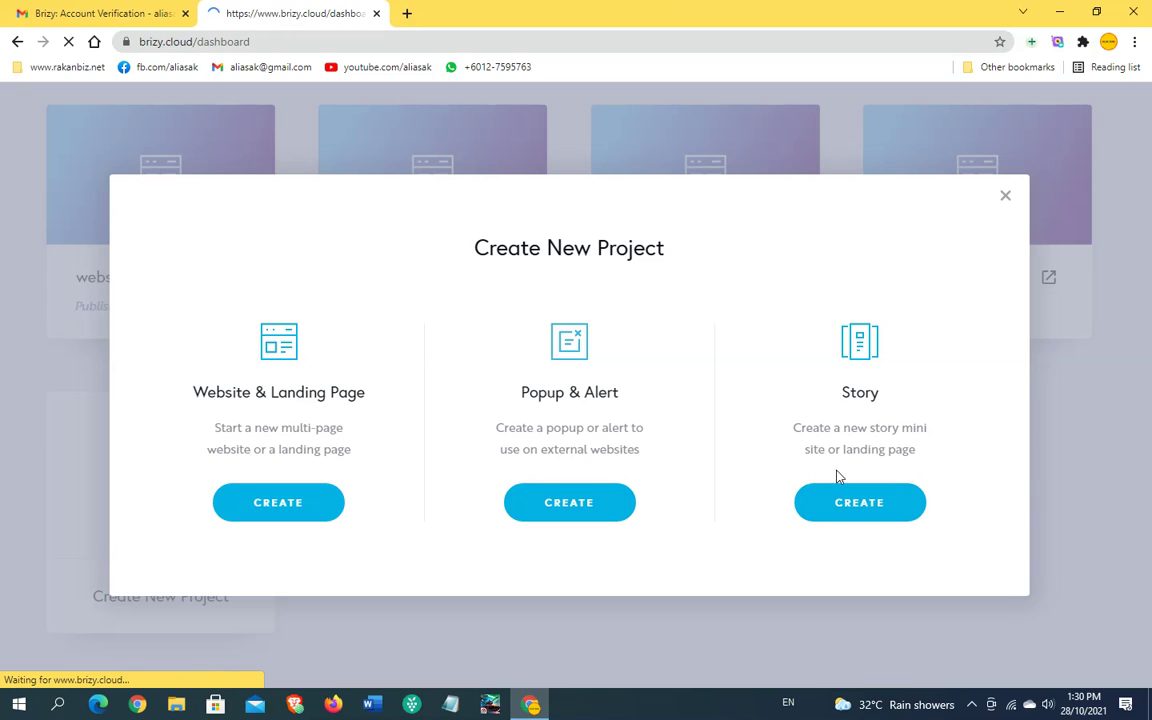
{"action": "scroll", "coordinate": [453, 357], "scroll_direction": "down", "scroll_amount": 2}
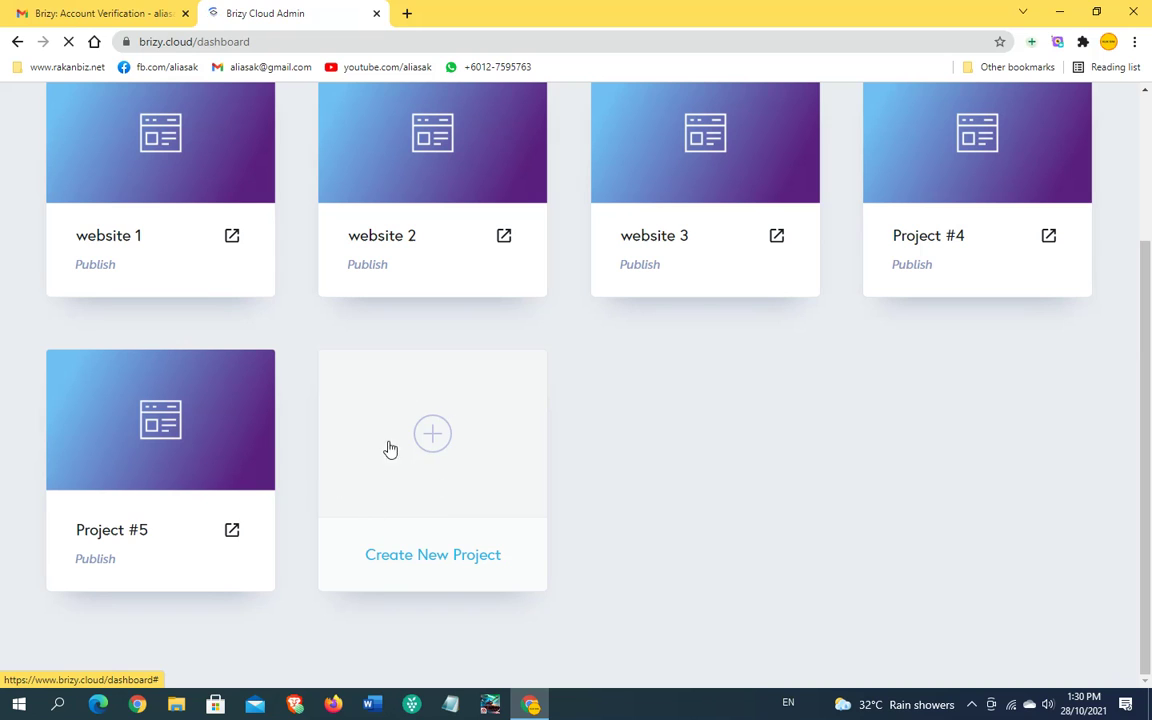
{"action": "mouse_move", "coordinate": [116, 411]}
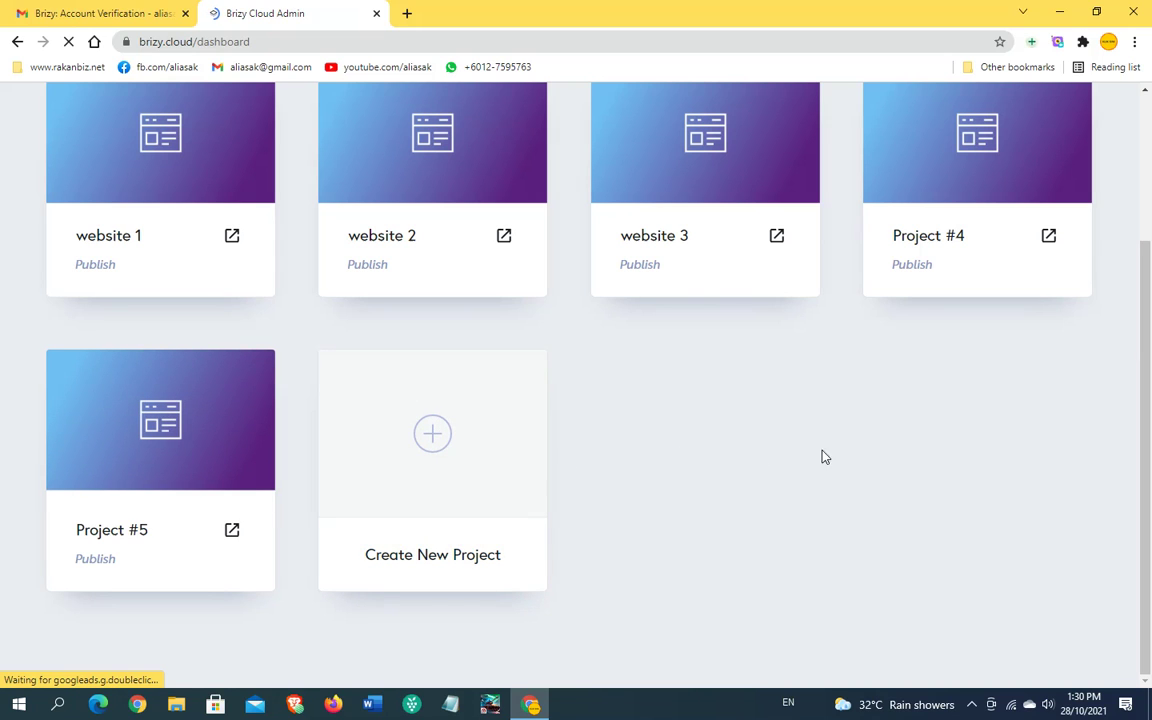
{"action": "scroll", "coordinate": [1010, 475], "scroll_direction": "up", "scroll_amount": 1}
{"action": "left_click", "coordinate": [432, 516]}
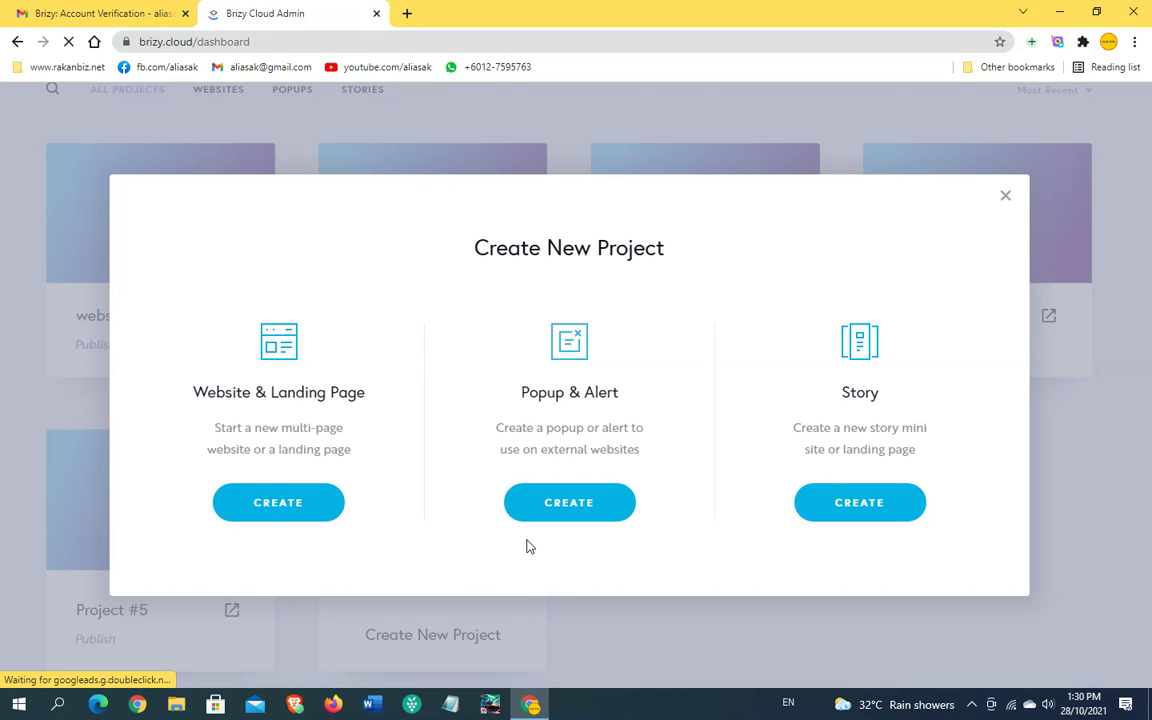
{"action": "left_click", "coordinate": [705, 602]}
{"action": "scroll", "coordinate": [705, 602], "scroll_direction": "up", "scroll_amount": 1}
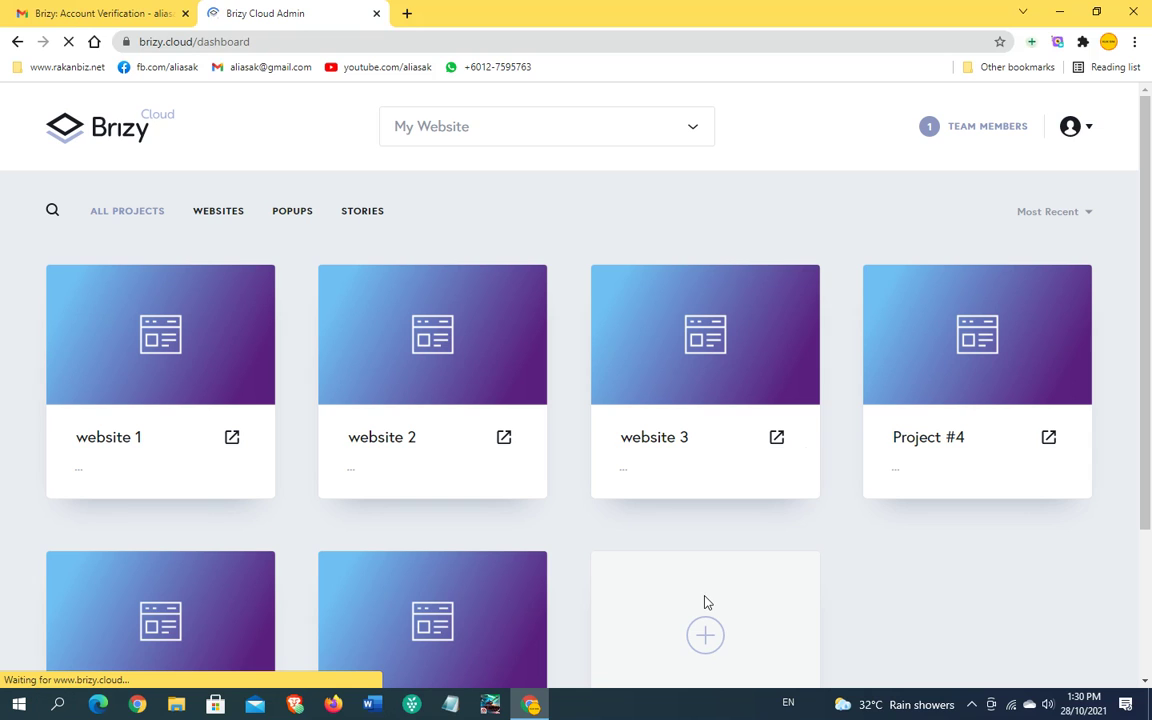
{"action": "scroll", "coordinate": [926, 573], "scroll_direction": "down", "scroll_amount": 2}
{"action": "scroll", "coordinate": [940, 538], "scroll_direction": "up", "scroll_amount": 2}
{"action": "scroll", "coordinate": [940, 538], "scroll_direction": "down", "scroll_amount": 2}
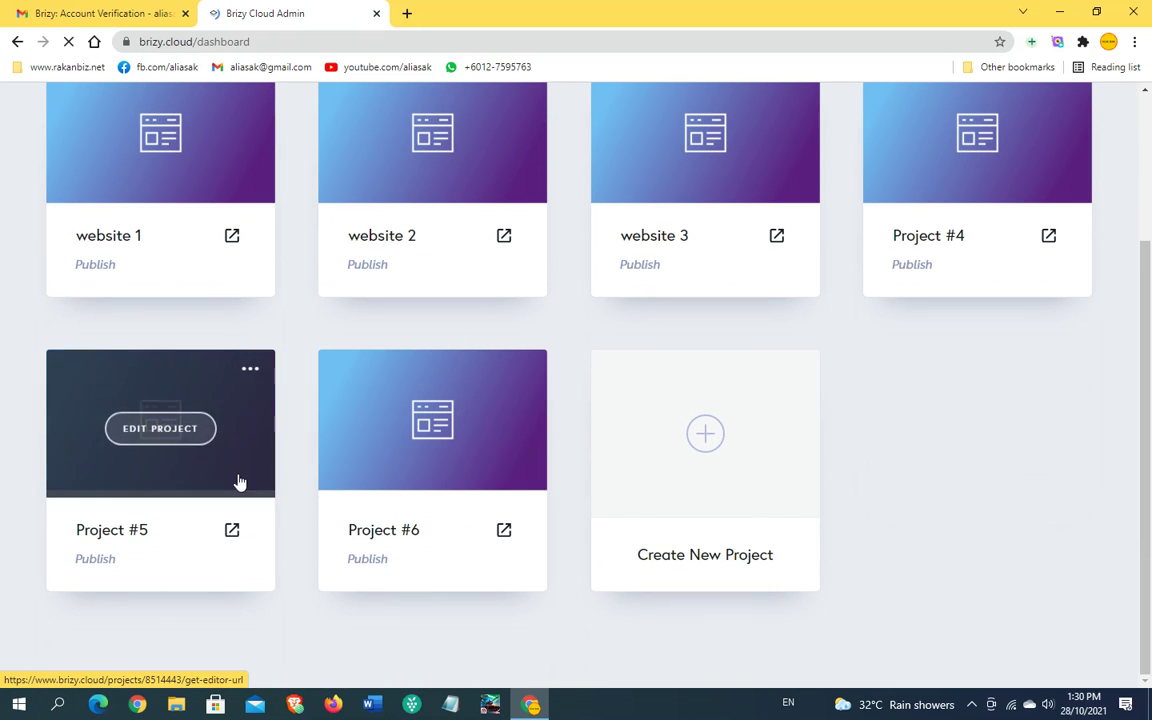
{"action": "mouse_move", "coordinate": [450, 522]}
{"action": "scroll", "coordinate": [337, 375], "scroll_direction": "up", "scroll_amount": 3}
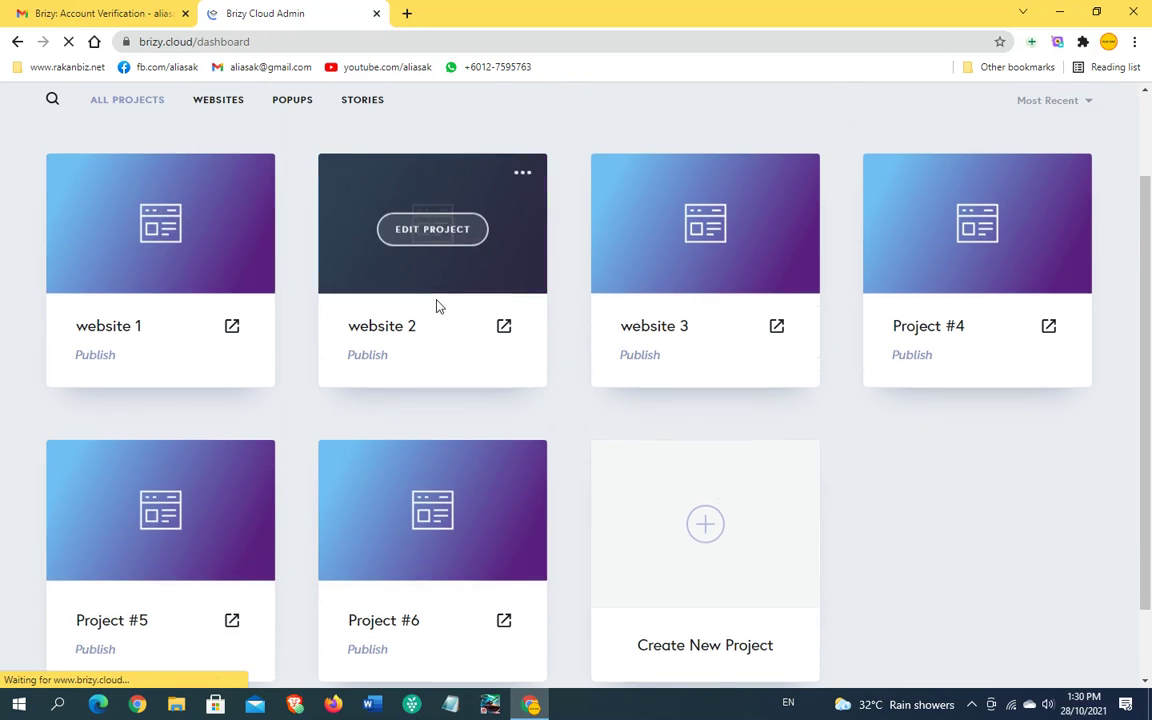
{"action": "scroll", "coordinate": [856, 411], "scroll_direction": "down", "scroll_amount": 2}
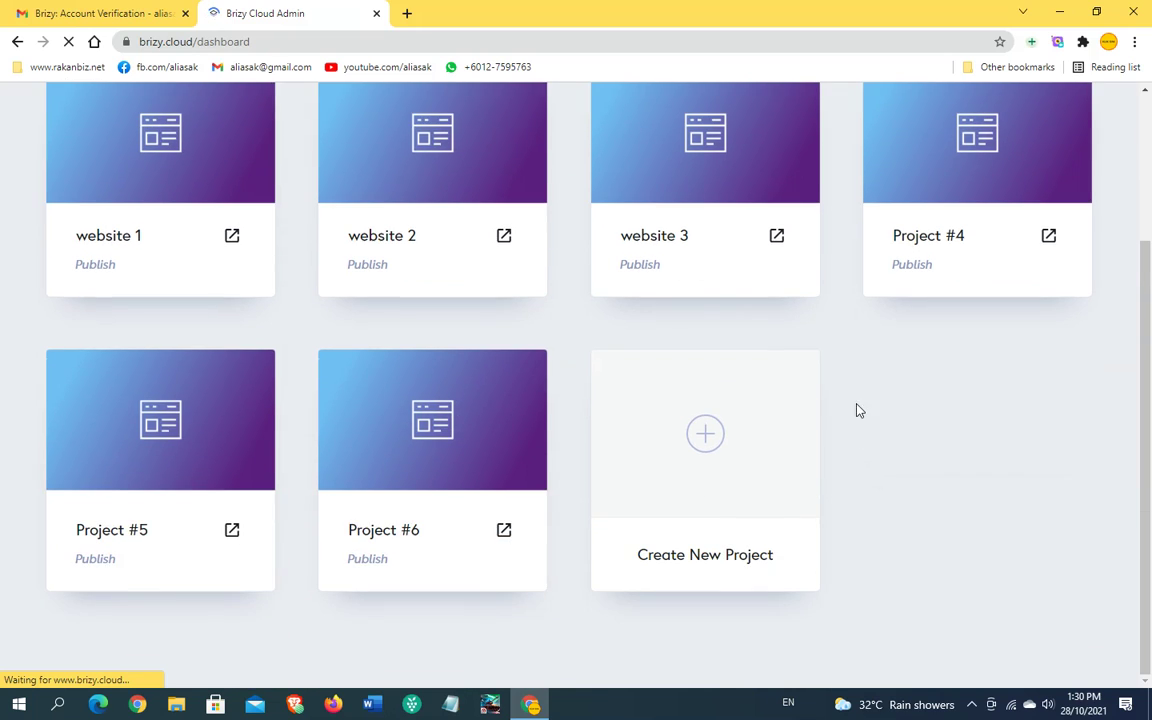
{"action": "scroll", "coordinate": [208, 406], "scroll_direction": "up", "scroll_amount": 2}
{"action": "scroll", "coordinate": [300, 420], "scroll_direction": "down", "scroll_amount": 2}
{"action": "scroll", "coordinate": [360, 410], "scroll_direction": "up", "scroll_amount": 2}
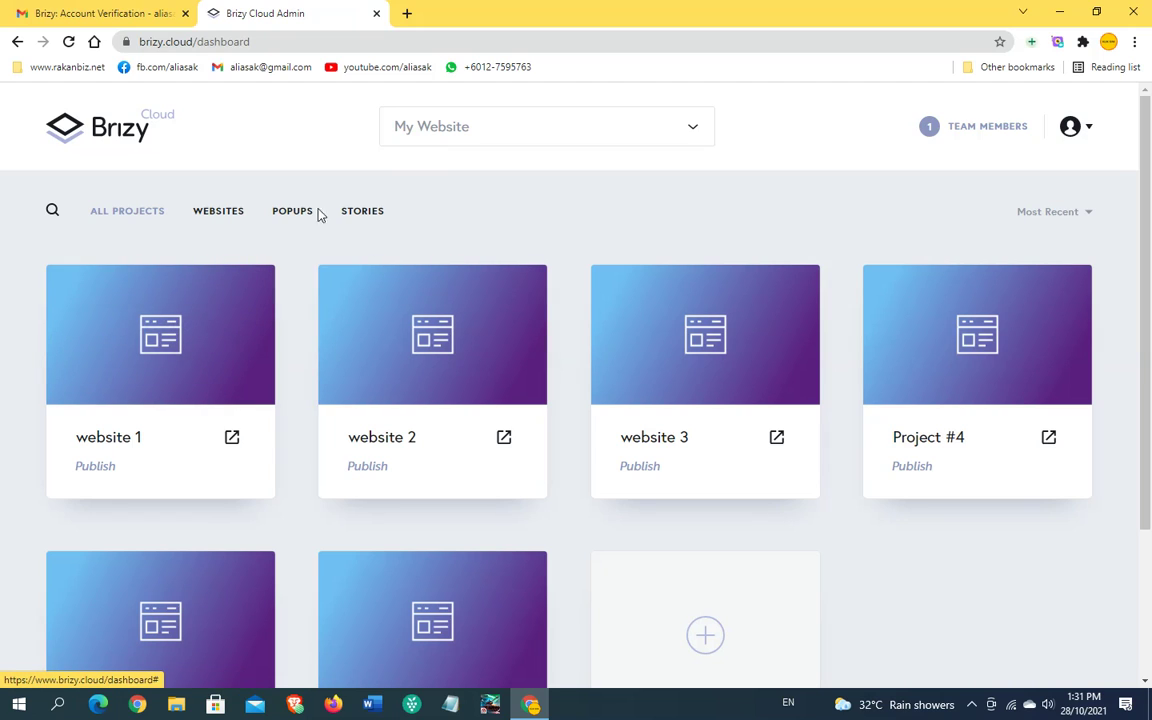
{"action": "left_click", "coordinate": [211, 216]}
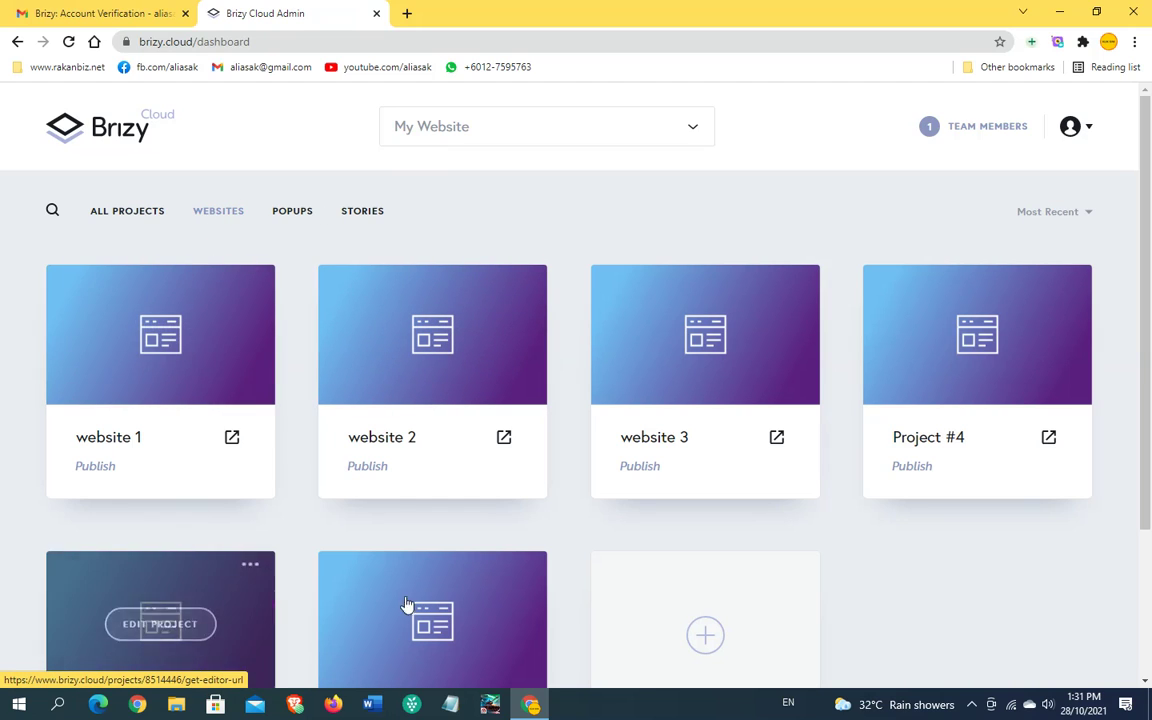
{"action": "scroll", "coordinate": [255, 365], "scroll_direction": "down", "scroll_amount": 2}
{"action": "scroll", "coordinate": [162, 512], "scroll_direction": "up", "scroll_amount": 2}
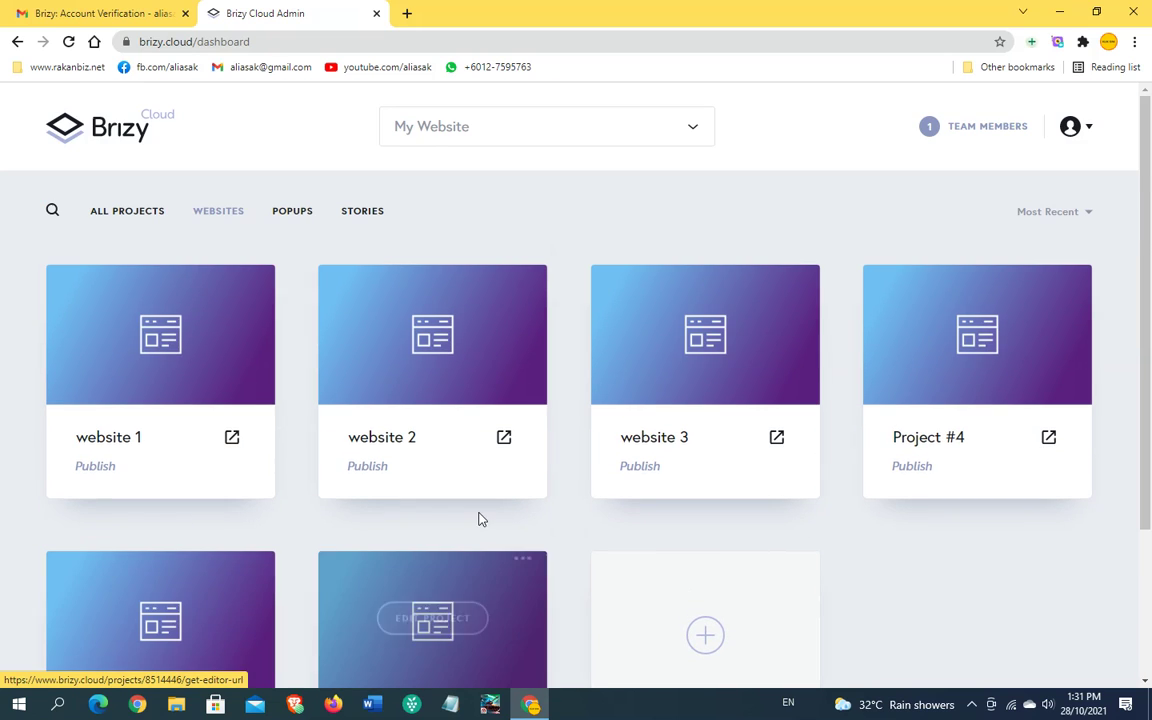
{"action": "scroll", "coordinate": [970, 398], "scroll_direction": "down", "scroll_amount": 1}
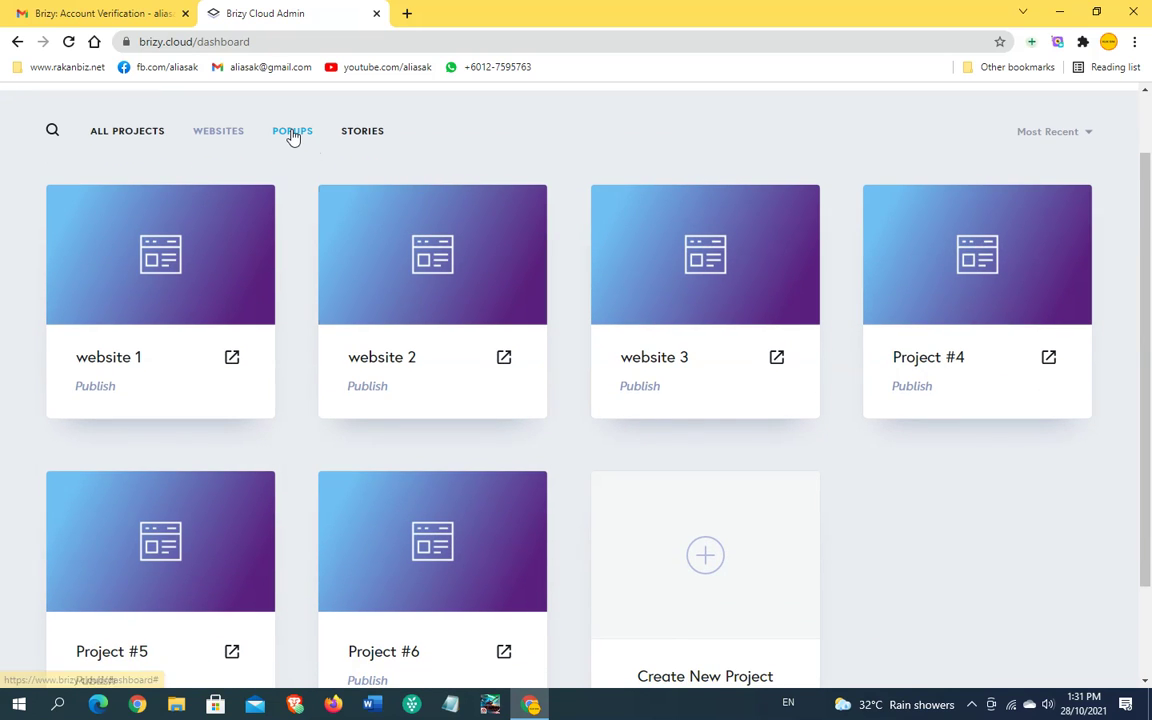
{"action": "left_click", "coordinate": [292, 133]}
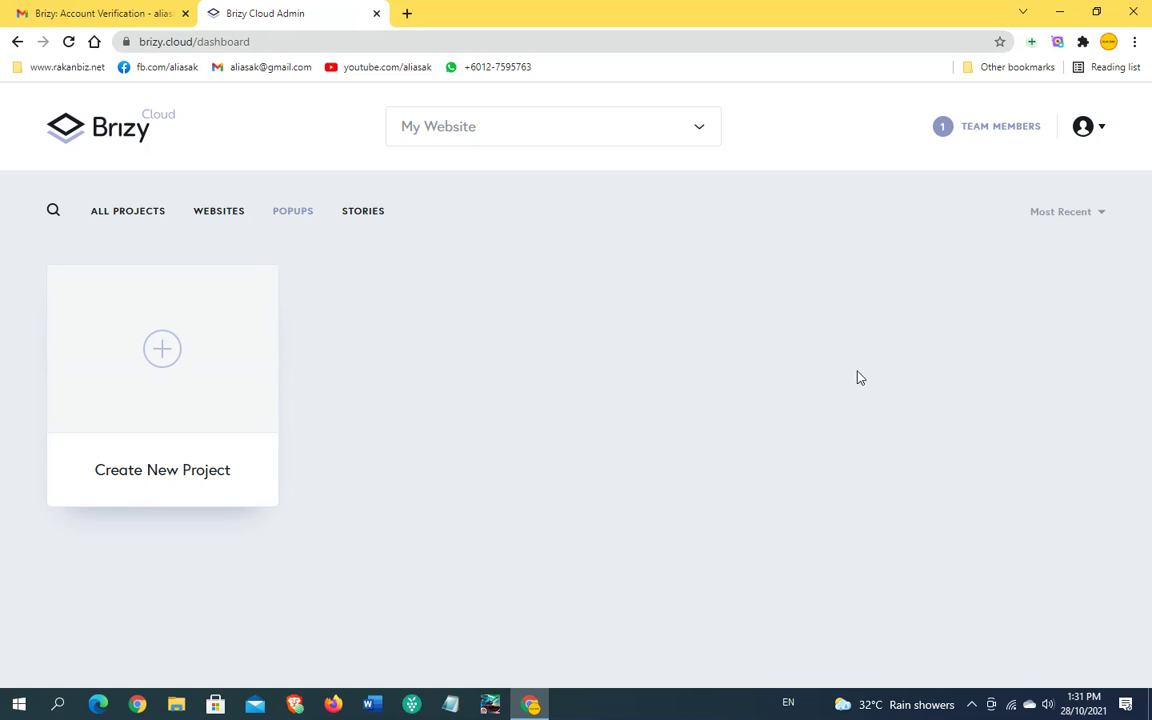
{"action": "left_click", "coordinate": [360, 216]}
{"action": "left_click", "coordinate": [120, 219]}
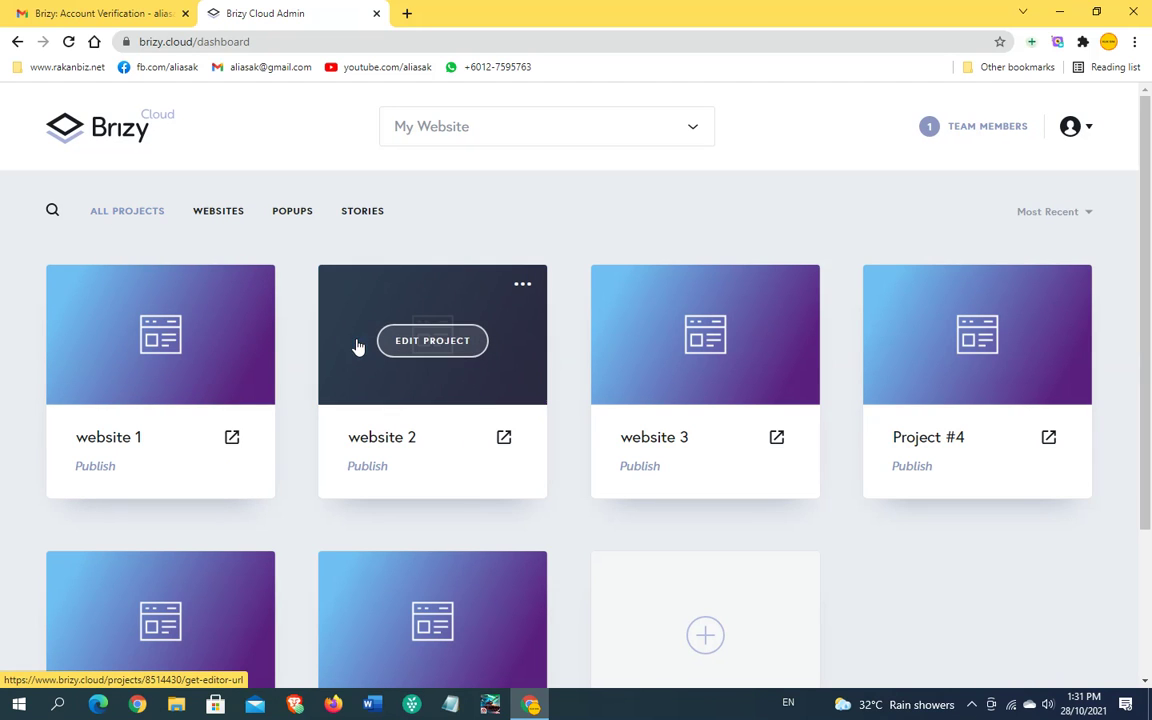
{"action": "scroll", "coordinate": [860, 495], "scroll_direction": "down", "scroll_amount": 2}
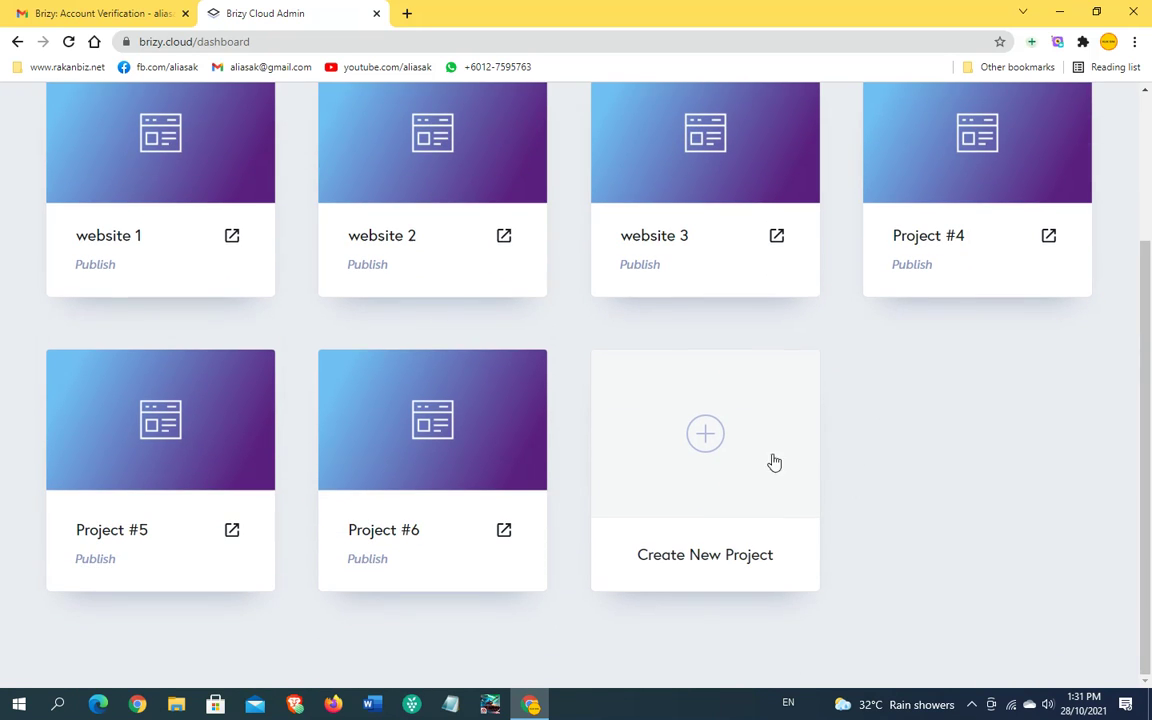
{"action": "left_click", "coordinate": [705, 437]}
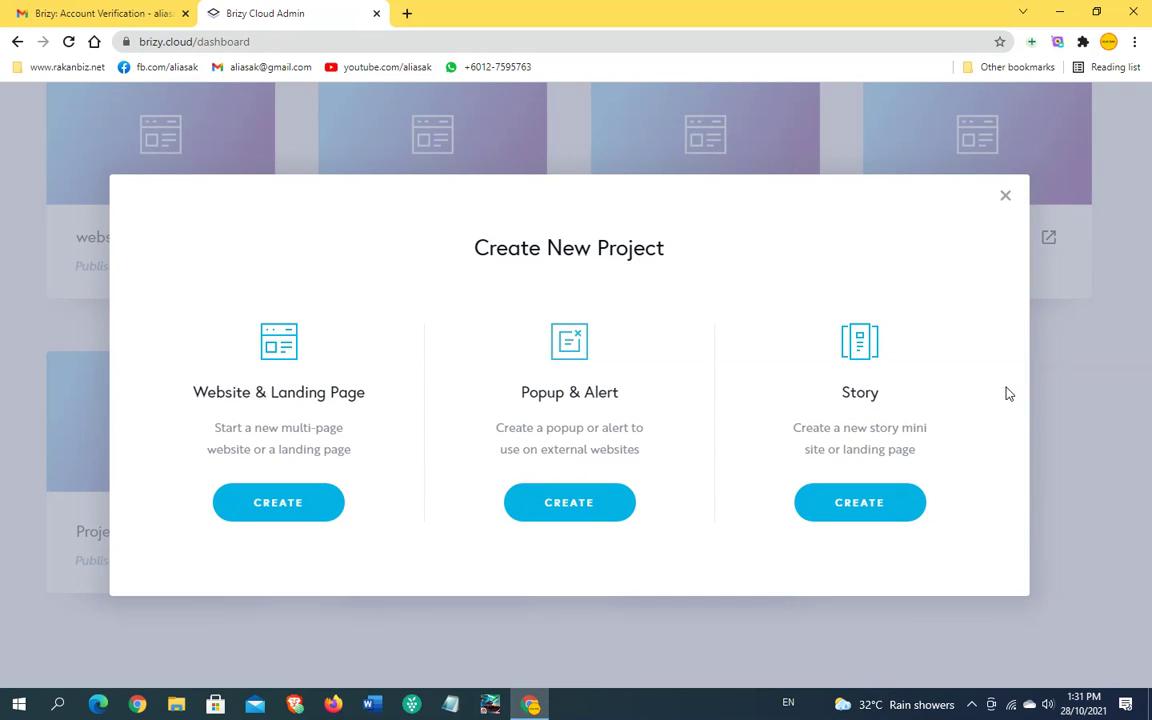
Step: Create three Popup & Alert projects, Popup #1 through Popup #3
{"action": "left_click", "coordinate": [568, 503]}
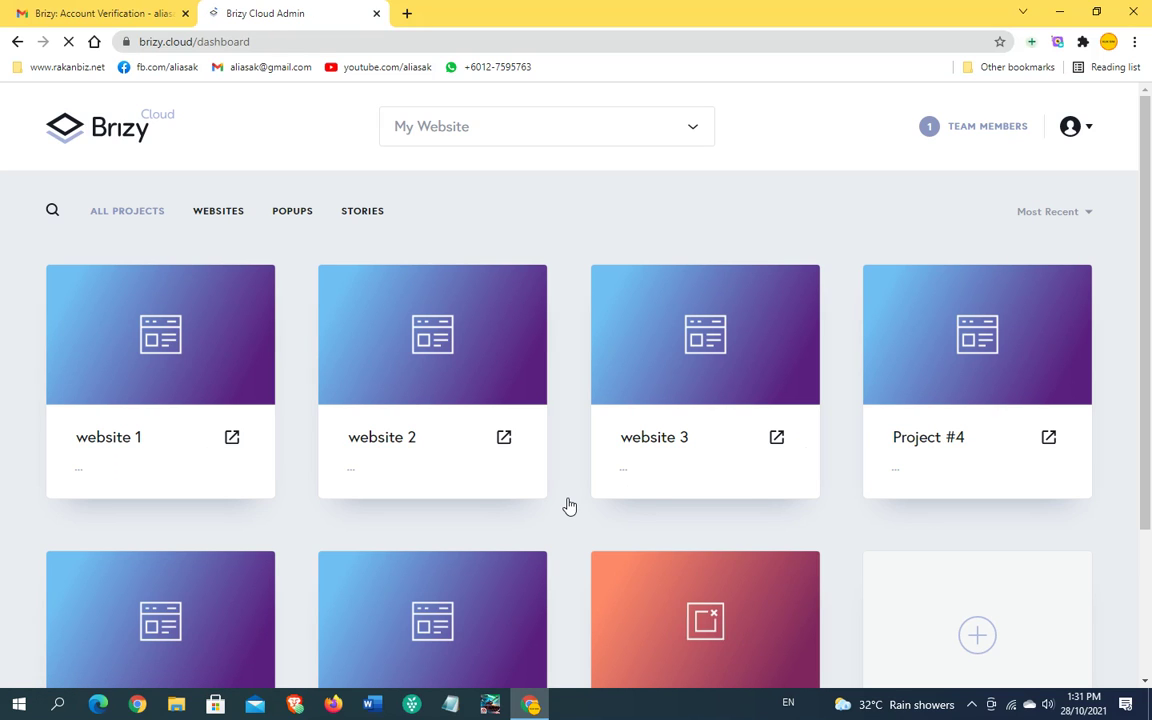
{"action": "scroll", "coordinate": [568, 506], "scroll_direction": "down", "scroll_amount": 2}
{"action": "mouse_move", "coordinate": [663, 512]}
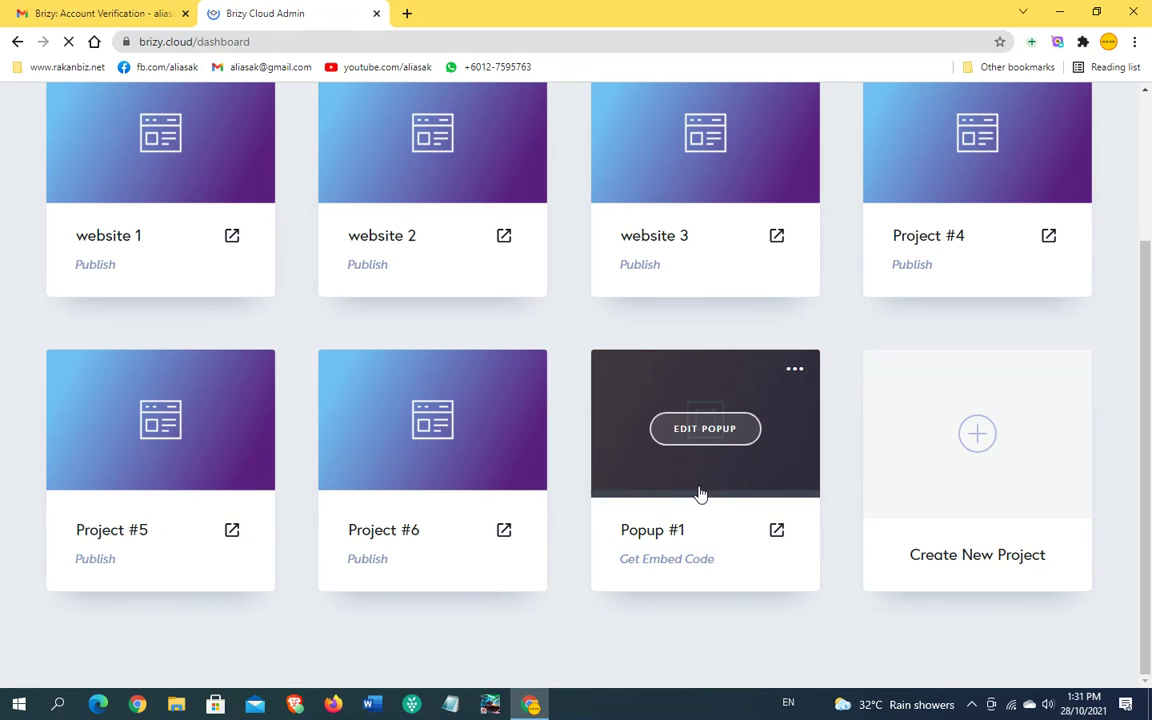
{"action": "left_click", "coordinate": [977, 437]}
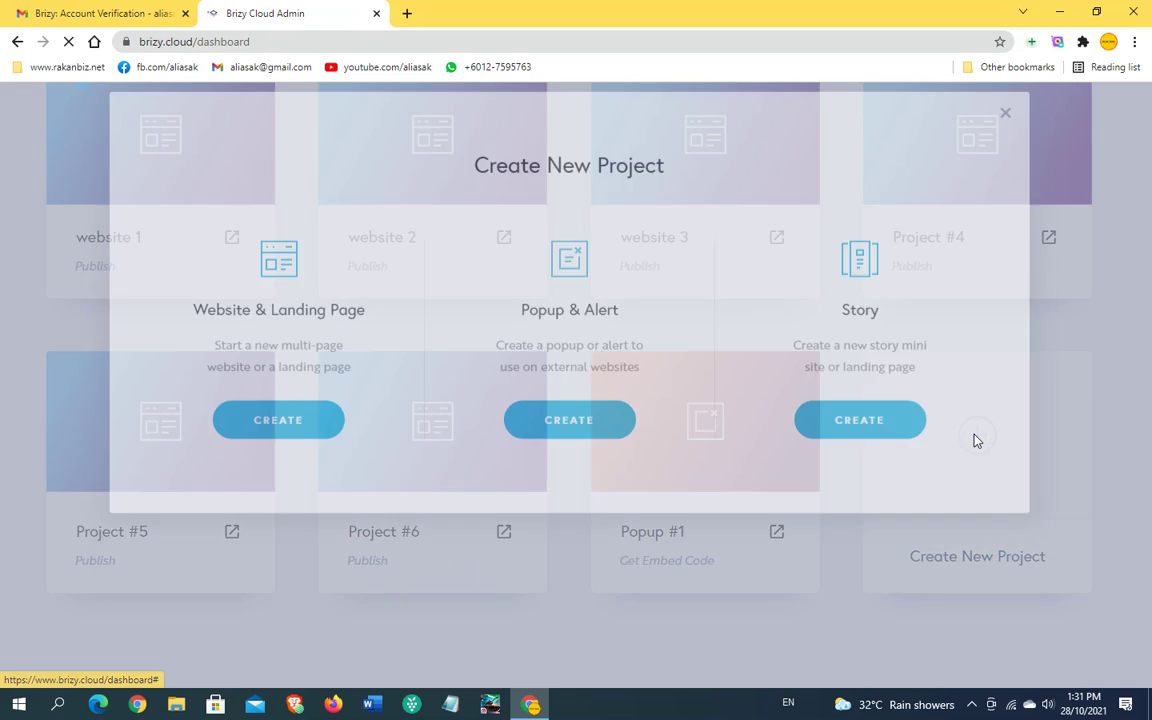
{"action": "left_click", "coordinate": [568, 506]}
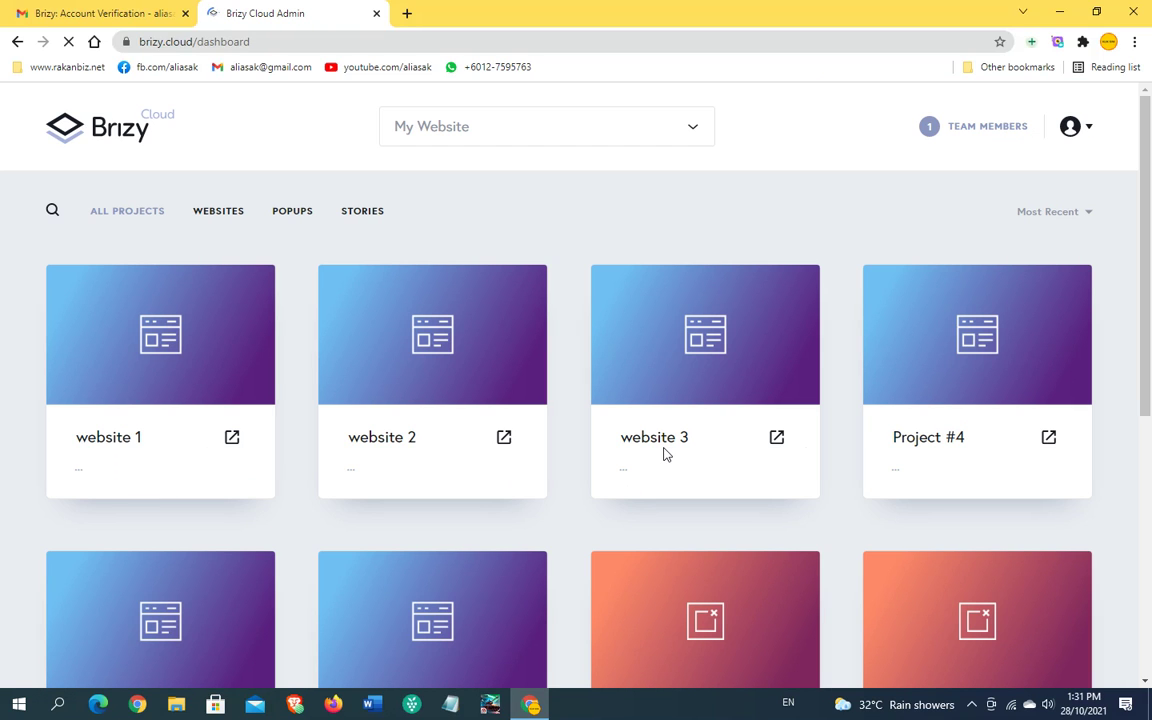
{"action": "scroll", "coordinate": [665, 453], "scroll_direction": "down", "scroll_amount": 4}
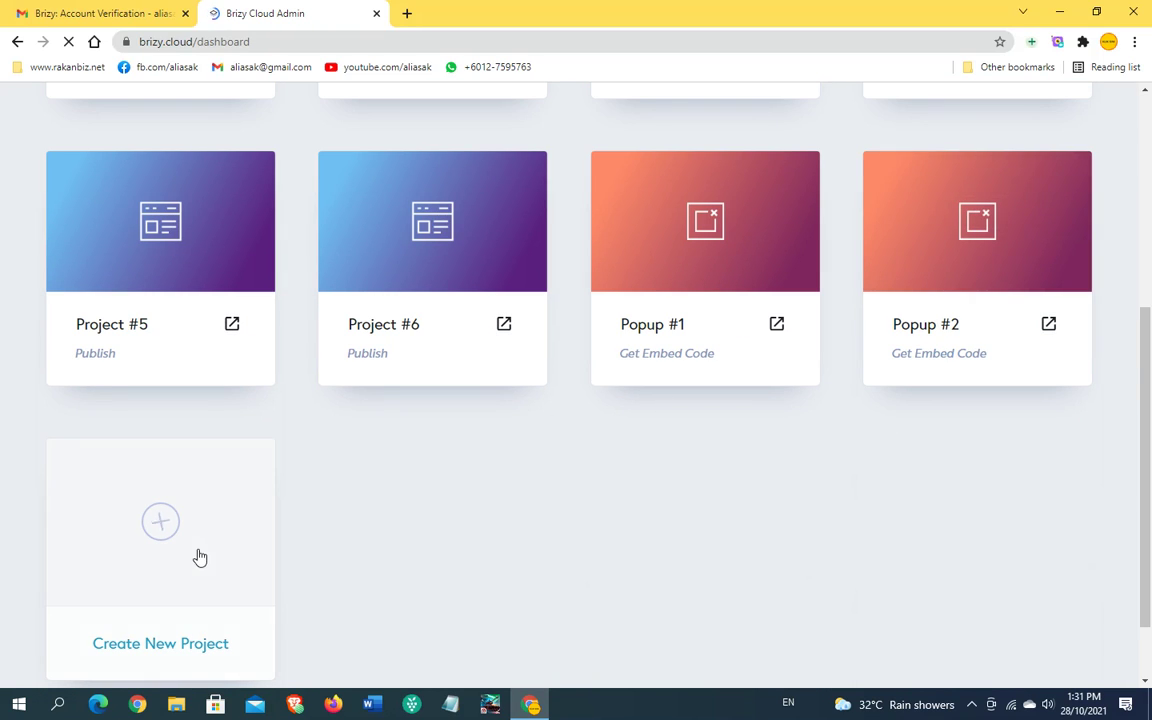
{"action": "left_click", "coordinate": [163, 524]}
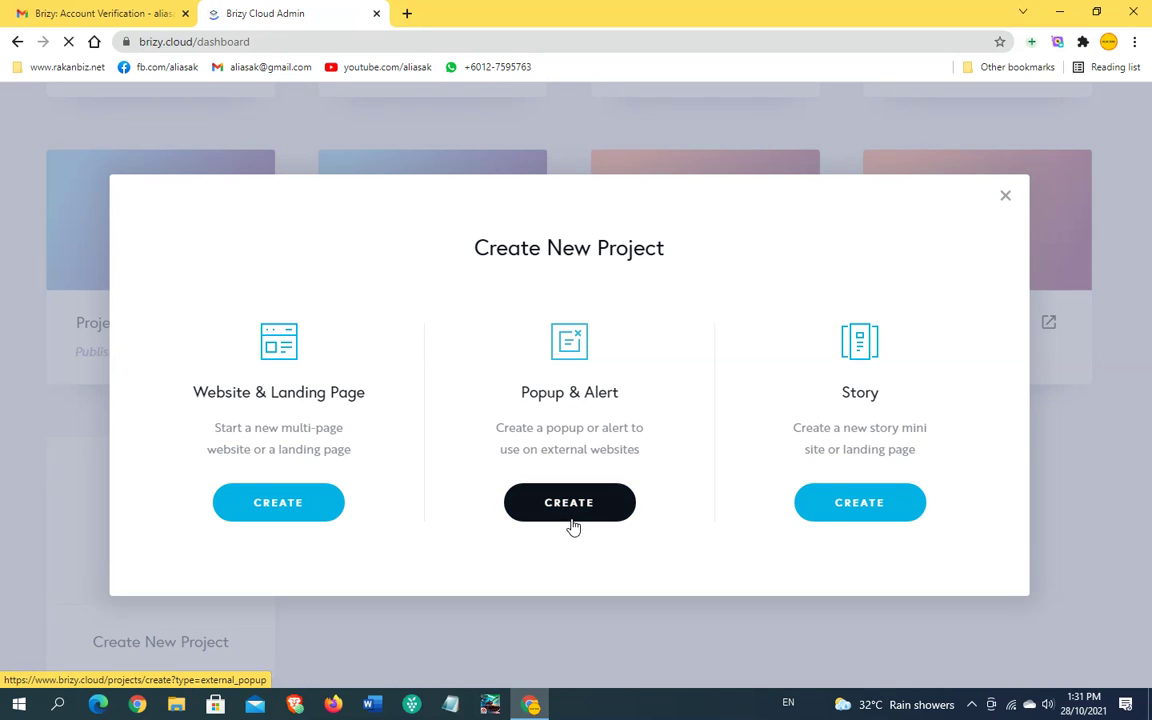
{"action": "left_click", "coordinate": [573, 503]}
Step: Start a new Story project from the Create New Project card
{"action": "scroll", "coordinate": [591, 471], "scroll_direction": "down", "scroll_amount": 3}
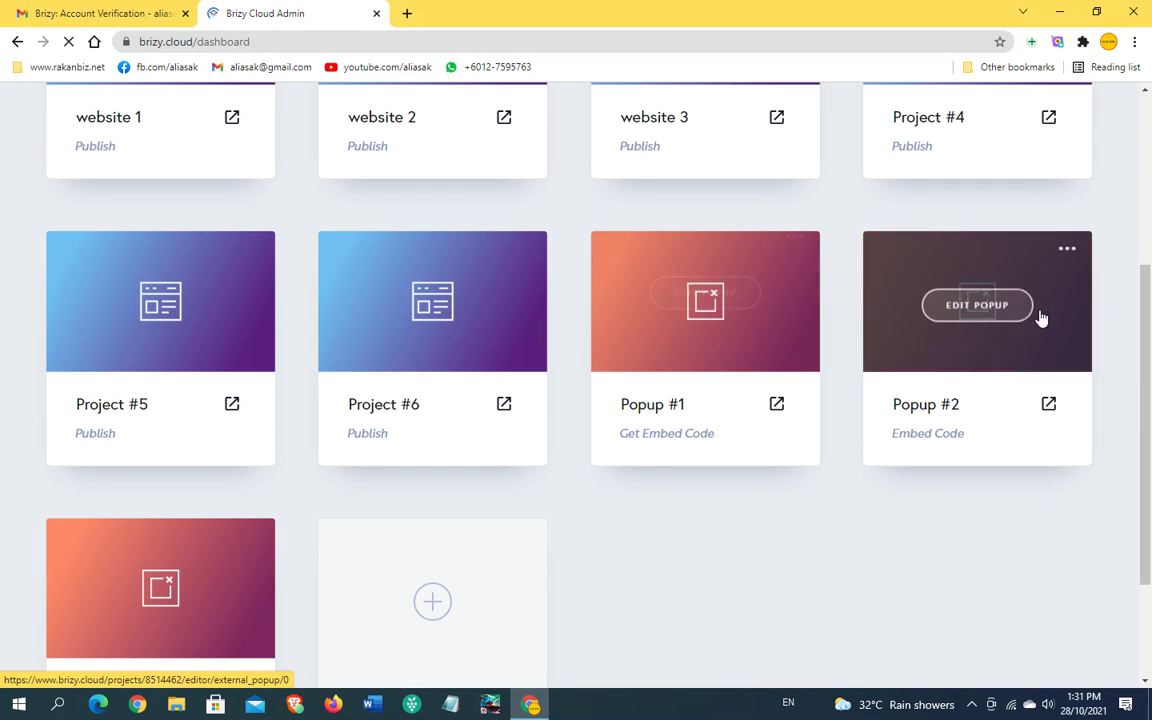
{"action": "scroll", "coordinate": [308, 506], "scroll_direction": "down", "scroll_amount": 2}
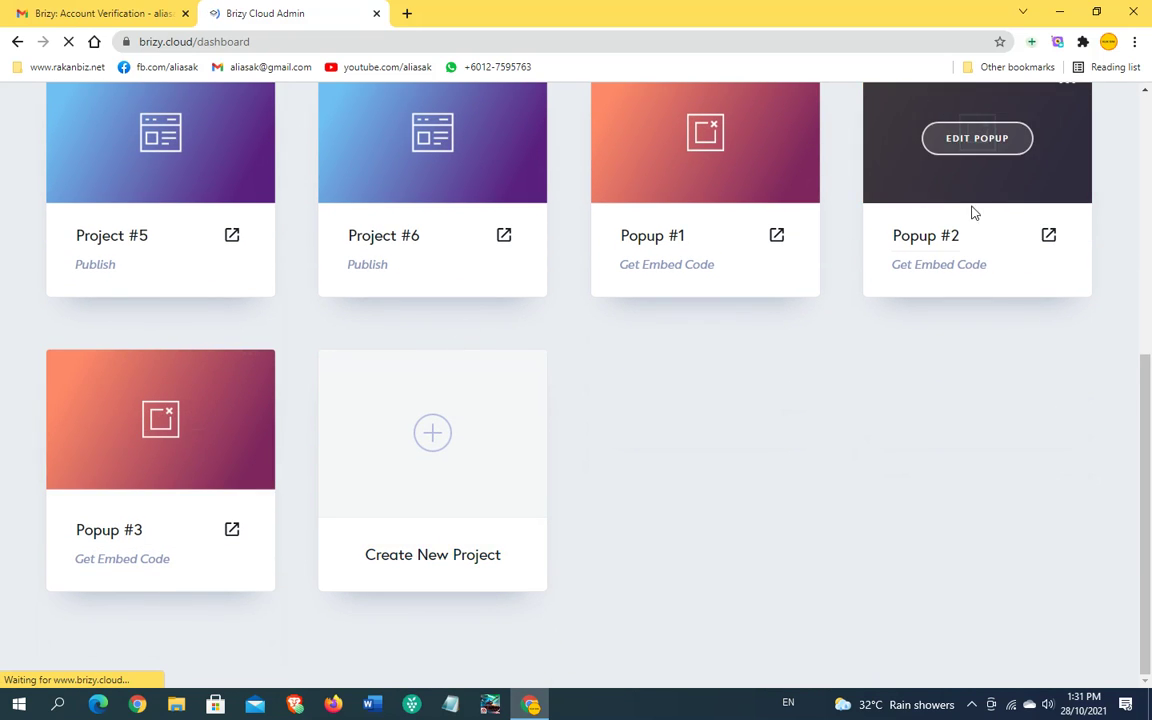
{"action": "left_click", "coordinate": [434, 438]}
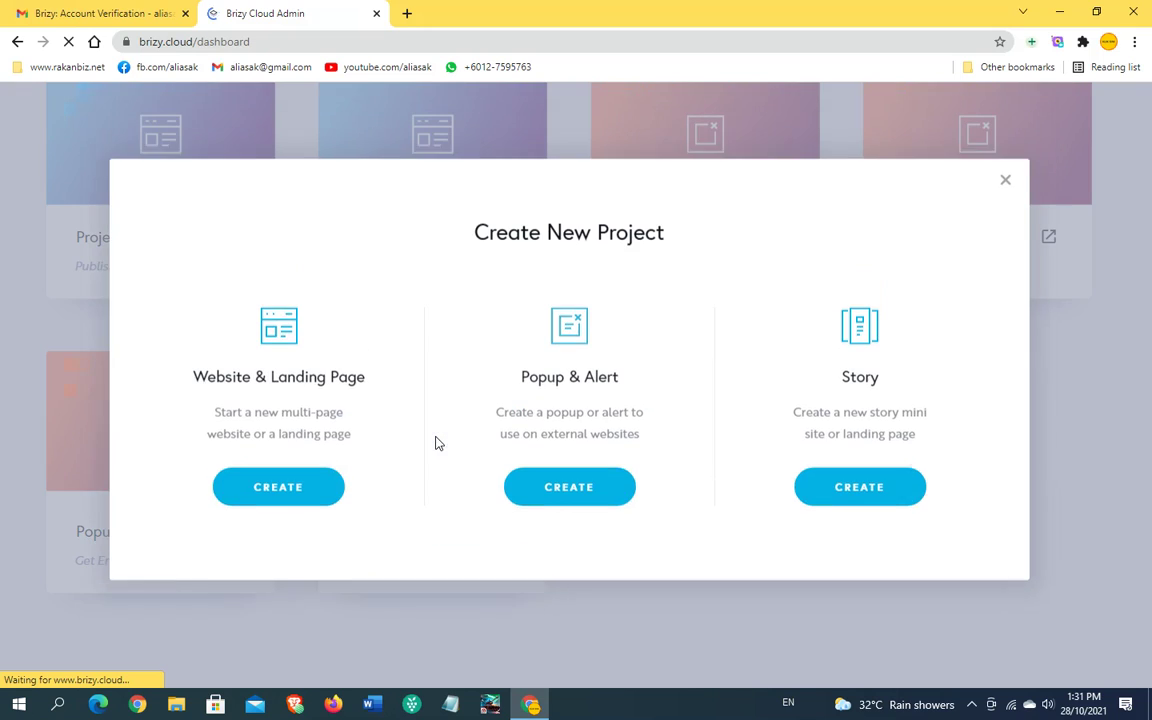
{"action": "left_click", "coordinate": [858, 503]}
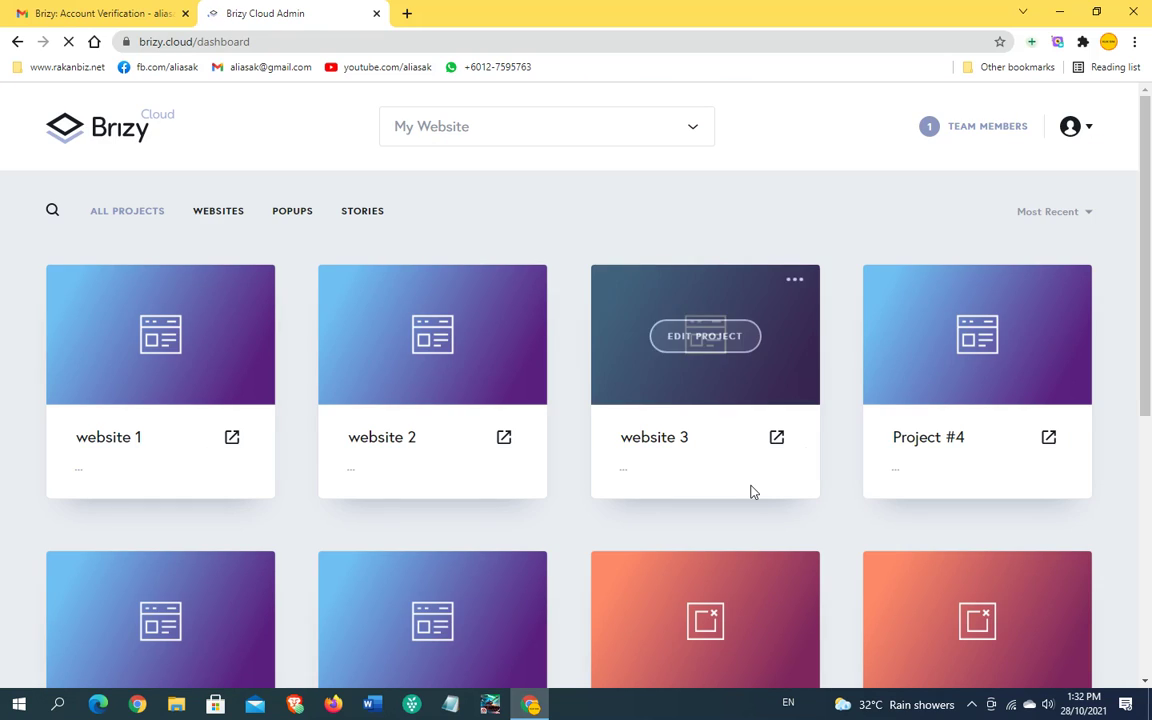
{"action": "scroll", "coordinate": [752, 490], "scroll_direction": "down", "scroll_amount": 3}
{"action": "scroll", "coordinate": [700, 495], "scroll_direction": "down", "scroll_amount": 2}
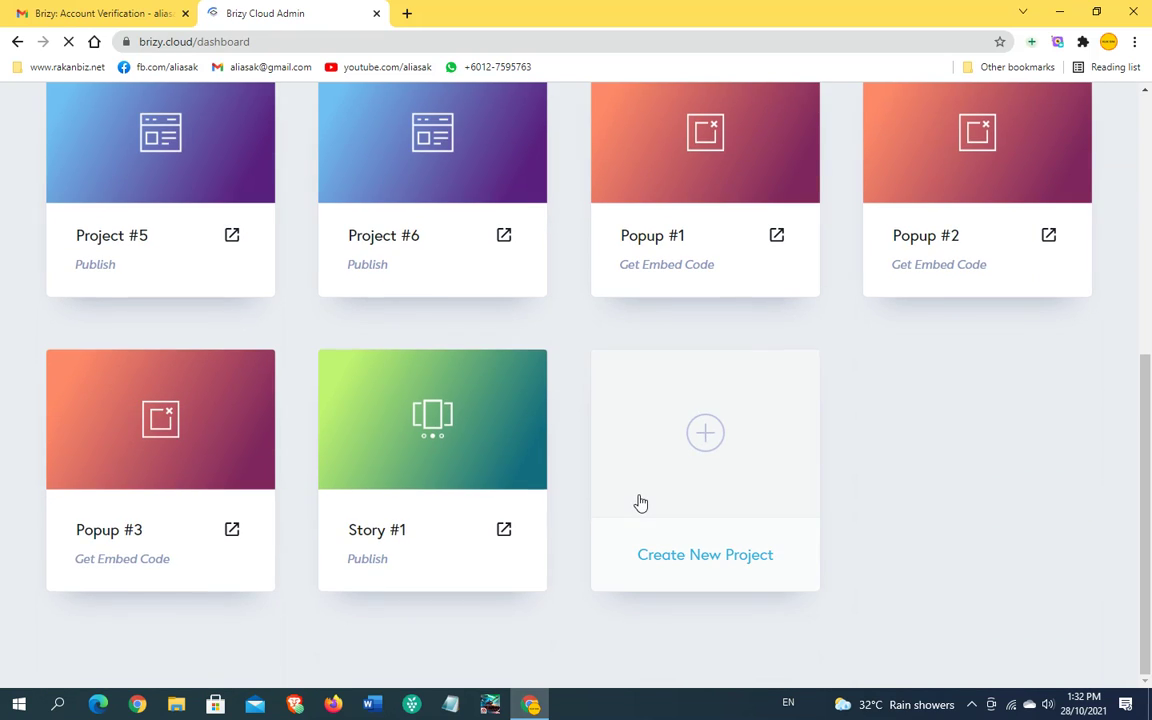
{"action": "left_click", "coordinate": [705, 436]}
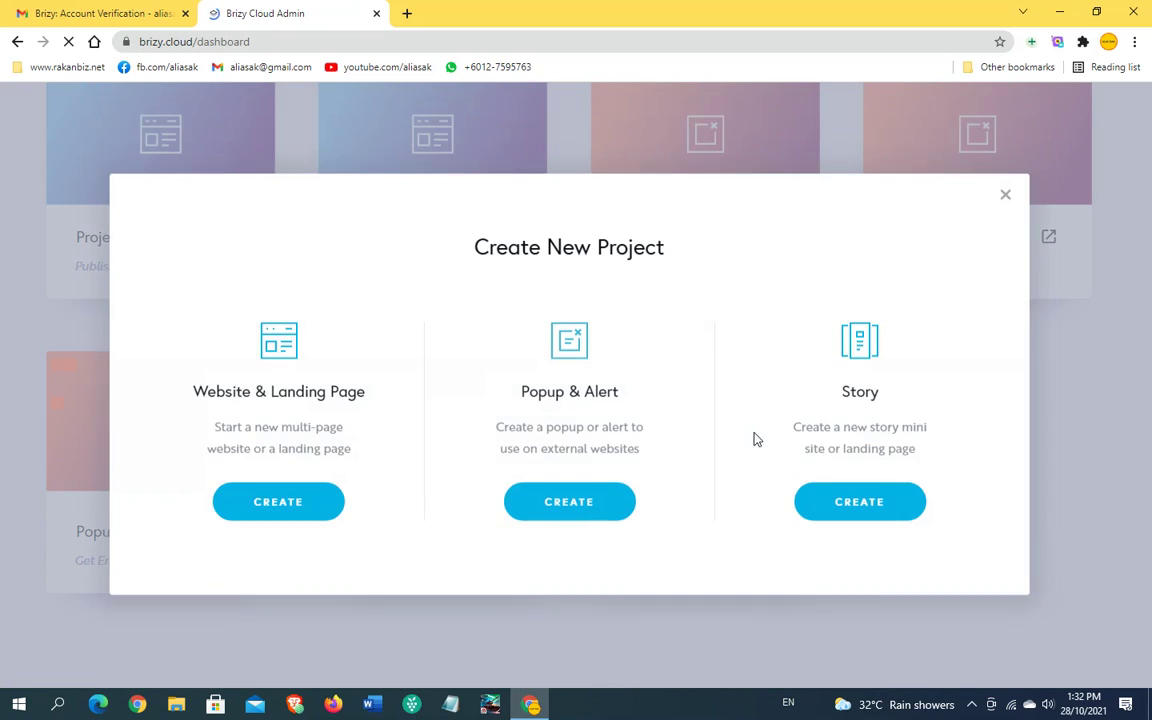
{"action": "left_click", "coordinate": [858, 503]}
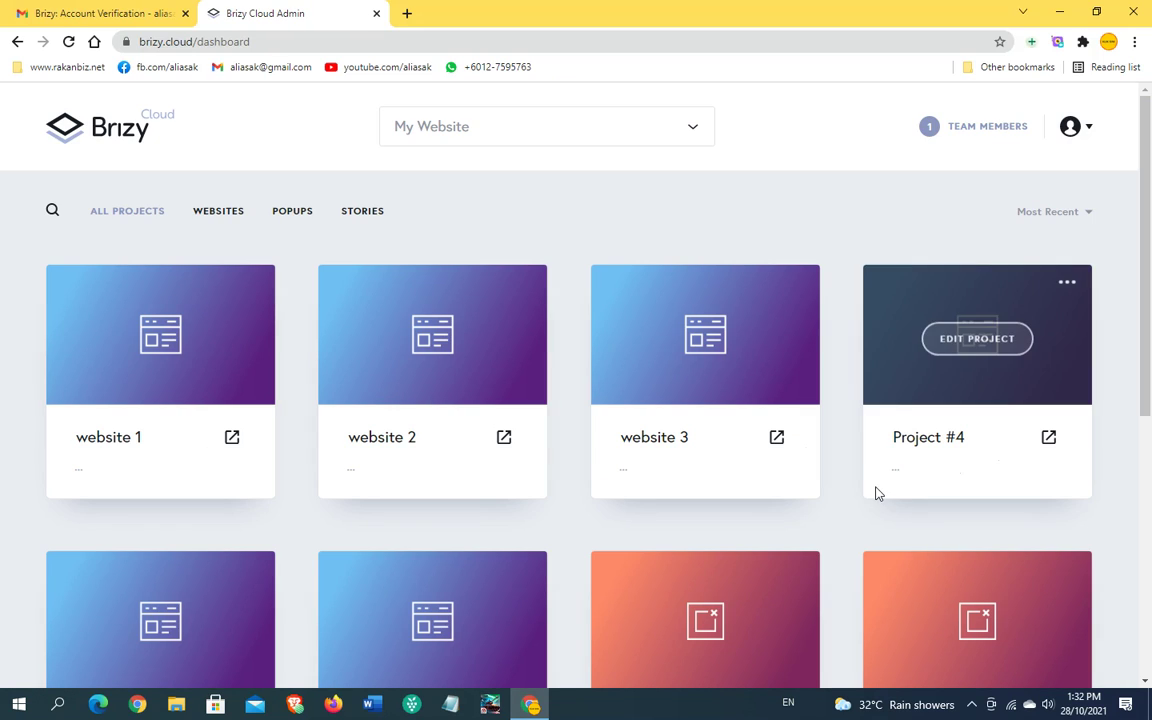
{"action": "scroll", "coordinate": [851, 475], "scroll_direction": "down", "scroll_amount": 4}
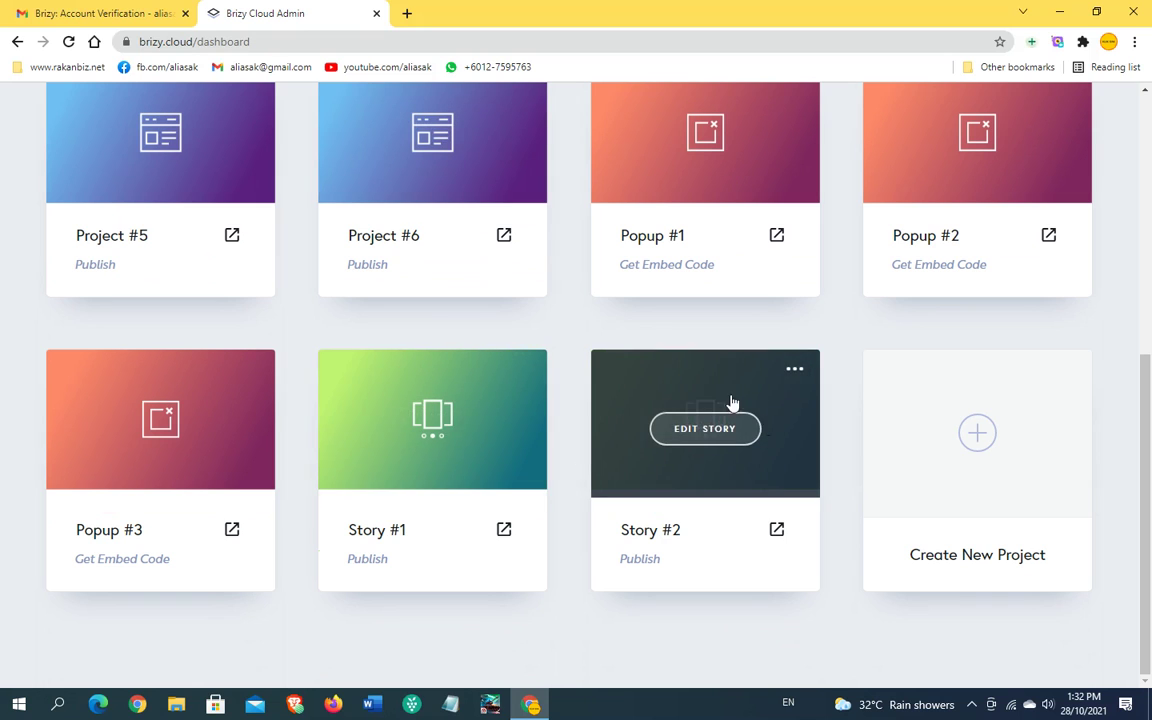
{"action": "scroll", "coordinate": [590, 435], "scroll_direction": "up", "scroll_amount": 2}
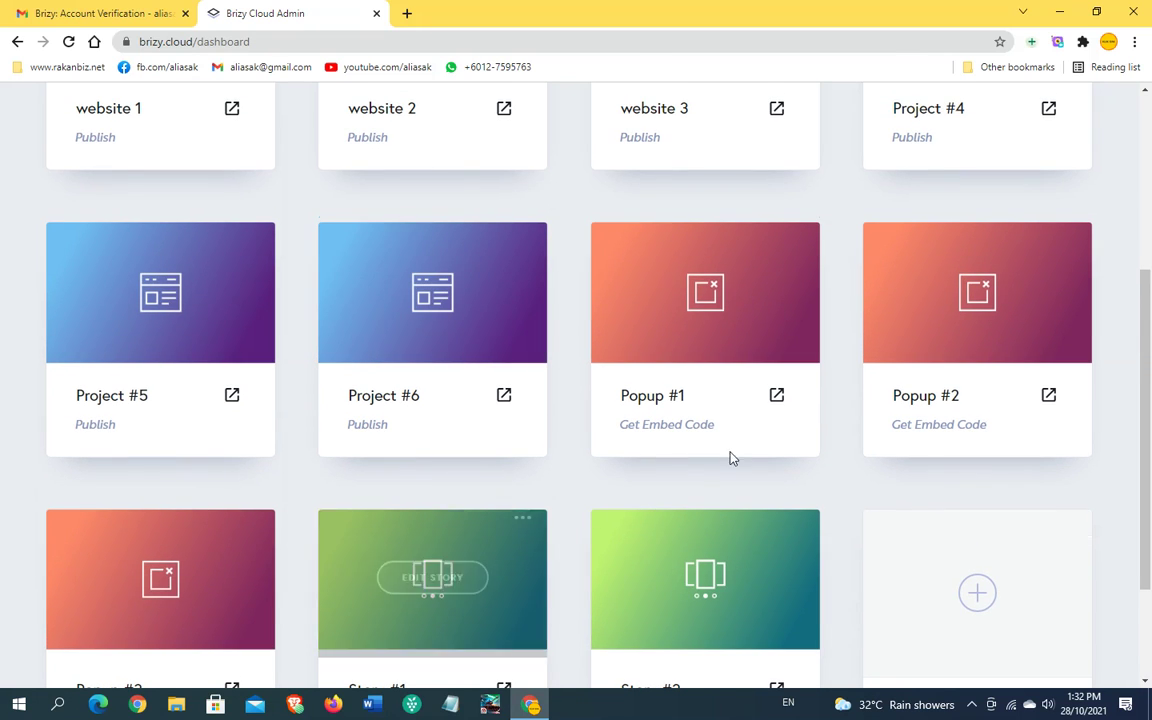
{"action": "scroll", "coordinate": [1020, 315], "scroll_direction": "up", "scroll_amount": 2}
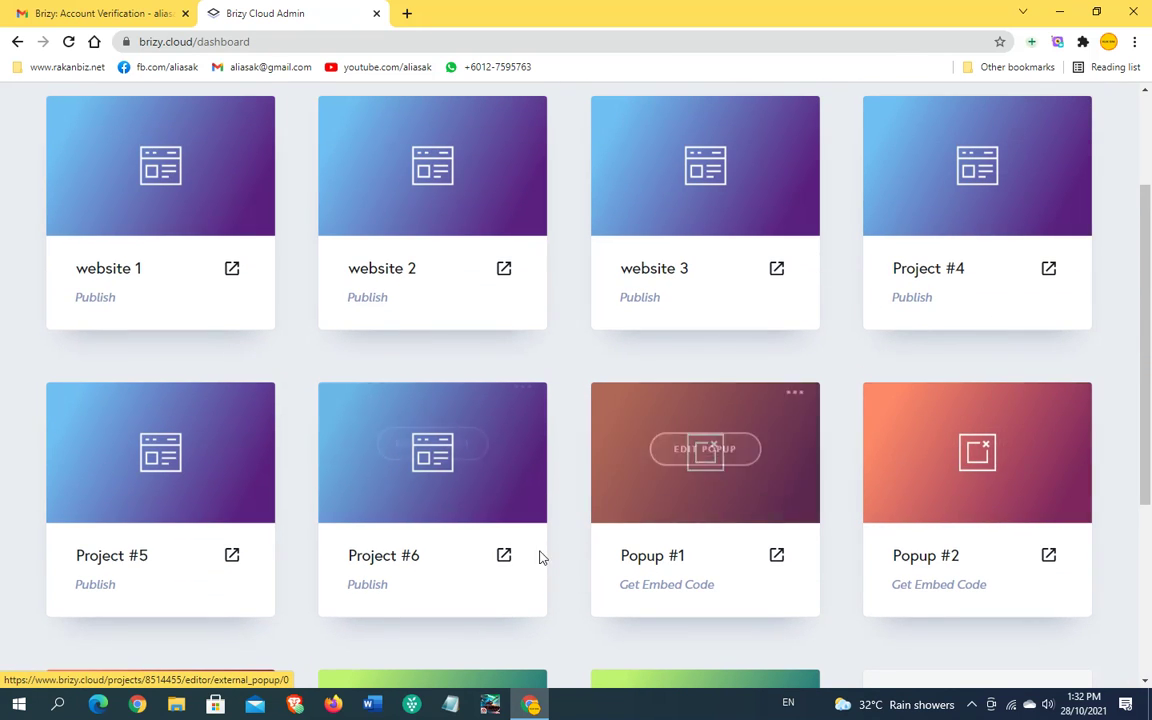
{"action": "scroll", "coordinate": [230, 370], "scroll_direction": "up", "scroll_amount": 1}
{"action": "scroll", "coordinate": [230, 370], "scroll_direction": "up", "scroll_amount": 1}
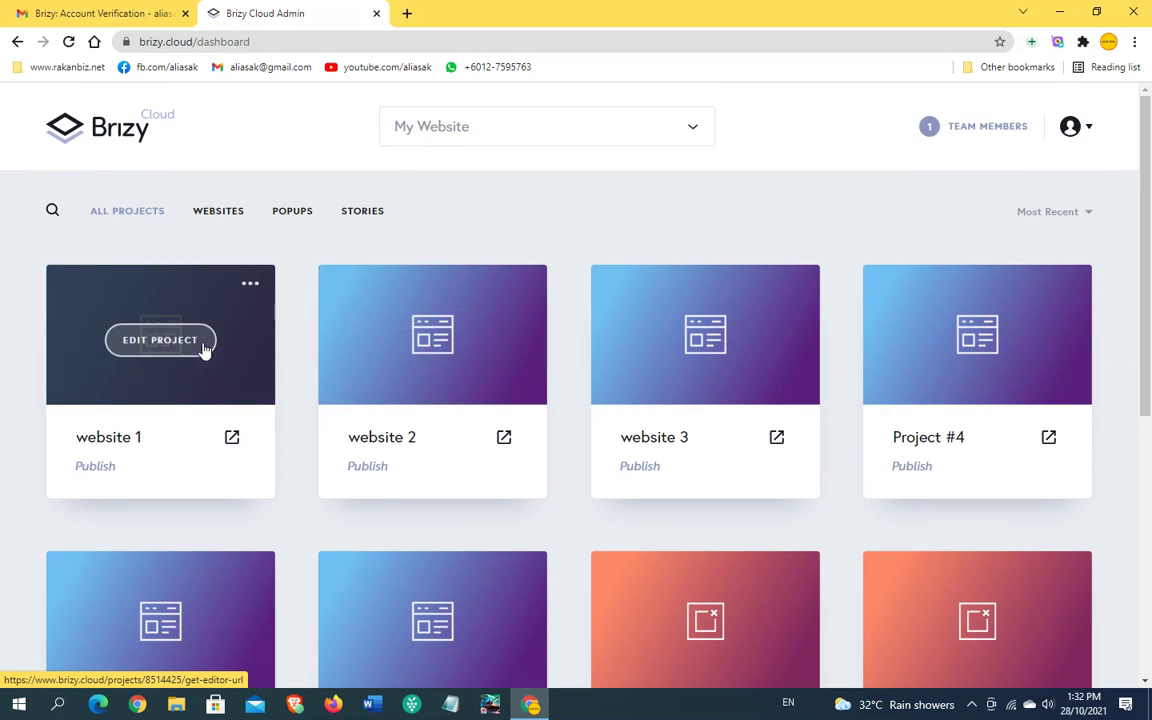
{"action": "scroll", "coordinate": [1039, 357], "scroll_direction": "down", "scroll_amount": 2}
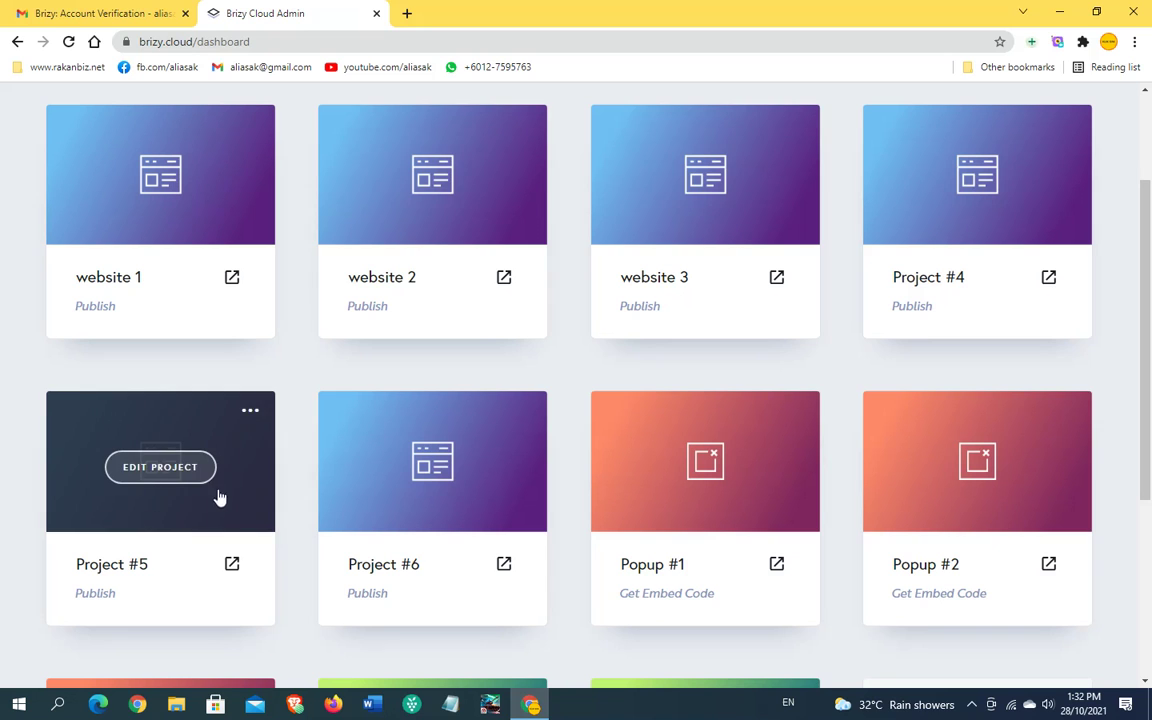
{"action": "scroll", "coordinate": [750, 288], "scroll_direction": "down", "scroll_amount": 2}
{"action": "scroll", "coordinate": [770, 300], "scroll_direction": "down", "scroll_amount": 1}
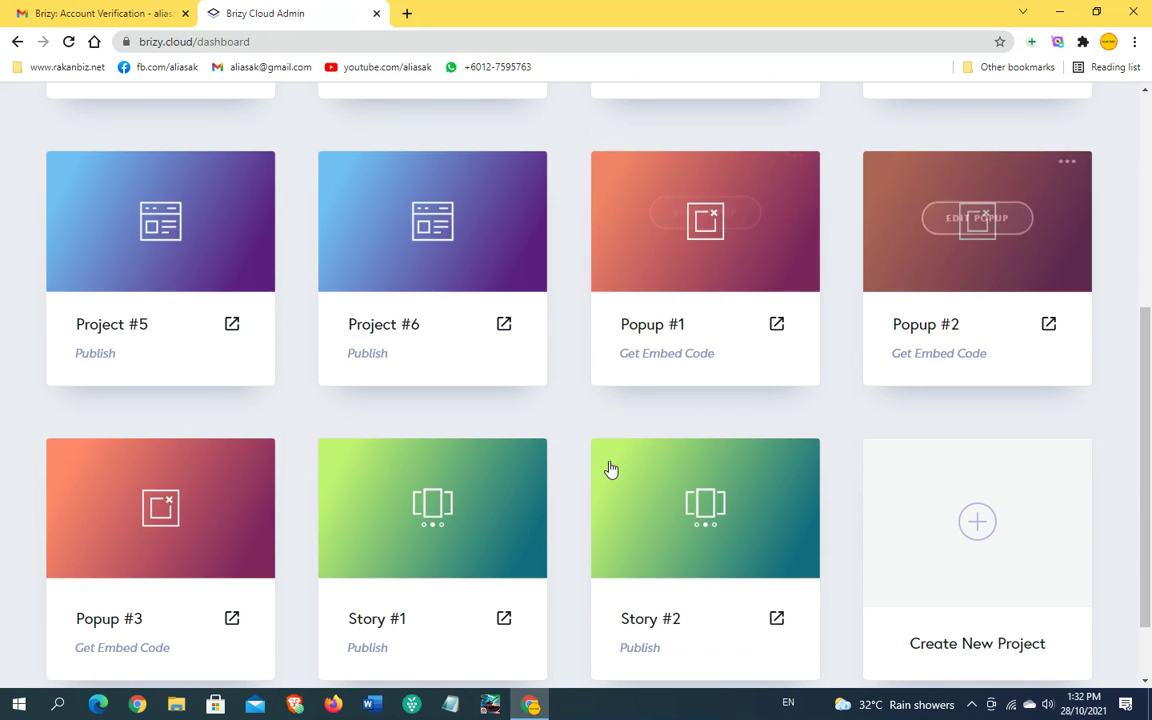
{"action": "scroll", "coordinate": [590, 490], "scroll_direction": "up", "scroll_amount": 5}
{"action": "left_click", "coordinate": [214, 213]}
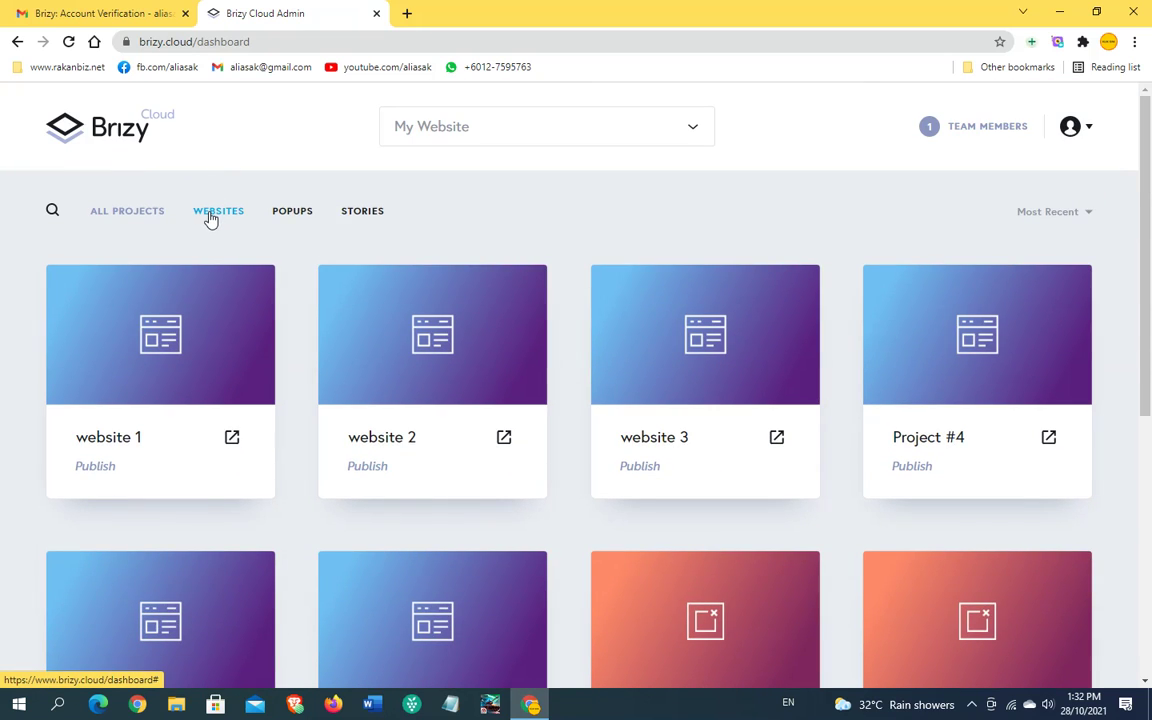
{"action": "scroll", "coordinate": [307, 315], "scroll_direction": "down", "scroll_amount": 2}
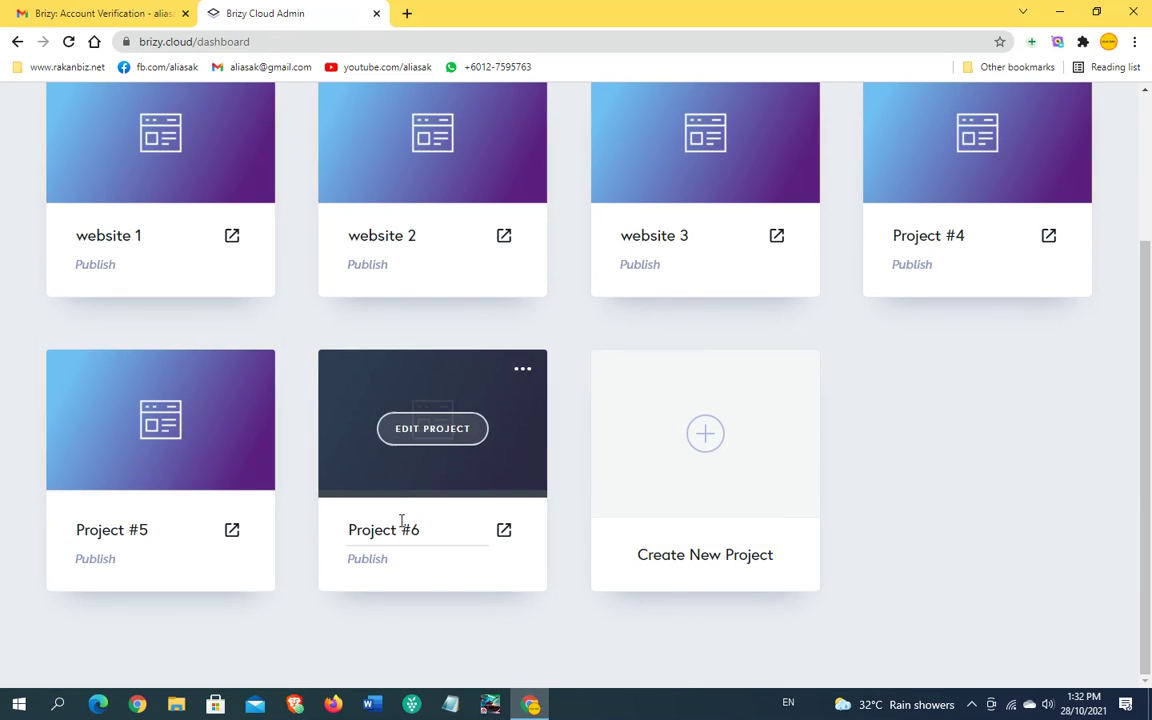
{"action": "scroll", "coordinate": [404, 510], "scroll_direction": "up", "scroll_amount": 2}
{"action": "left_click", "coordinate": [290, 213]}
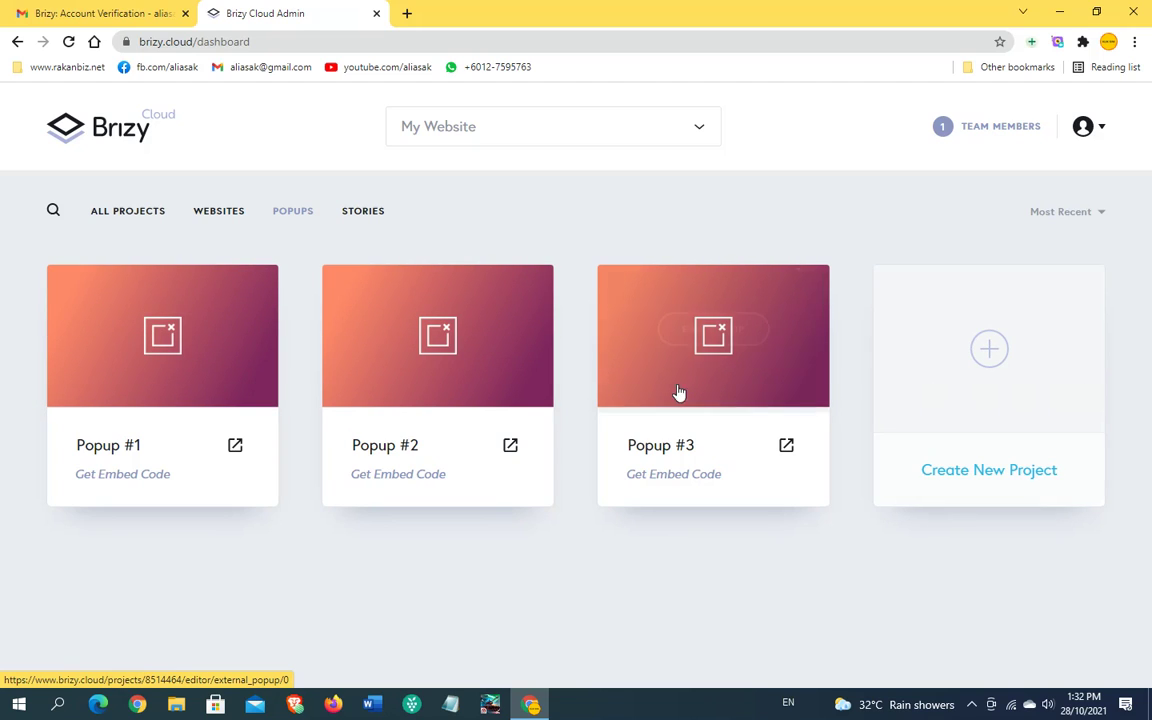
{"action": "left_click", "coordinate": [363, 213]}
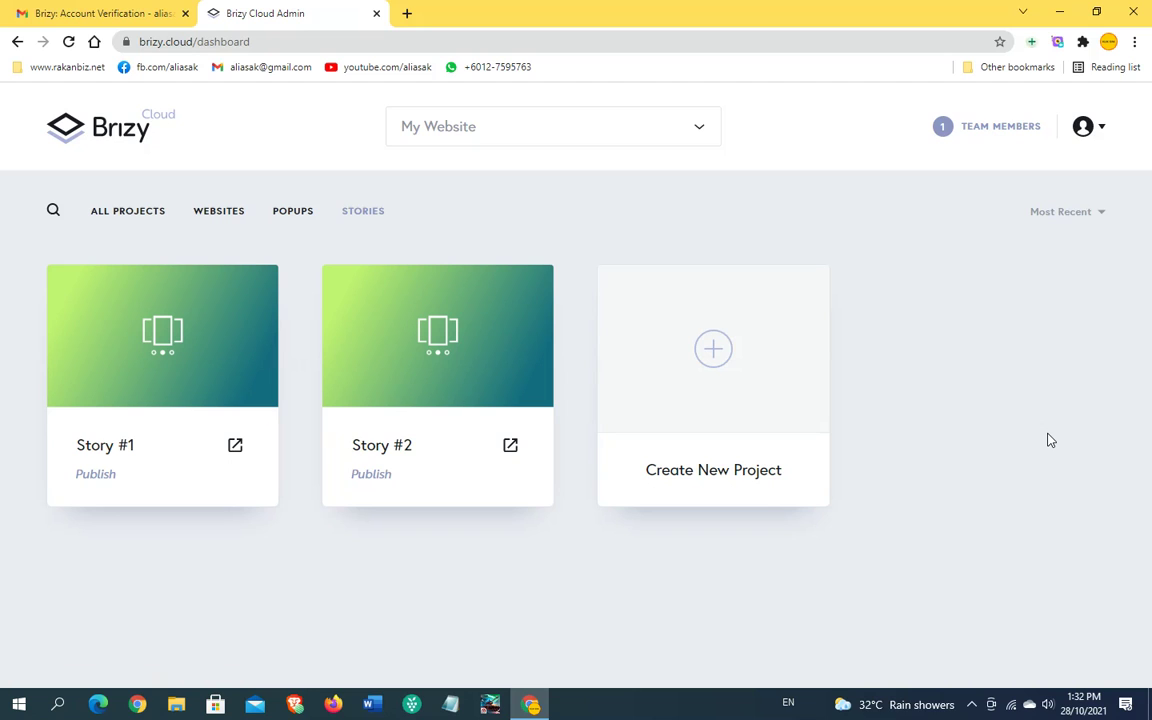
{"action": "left_click", "coordinate": [126, 212]}
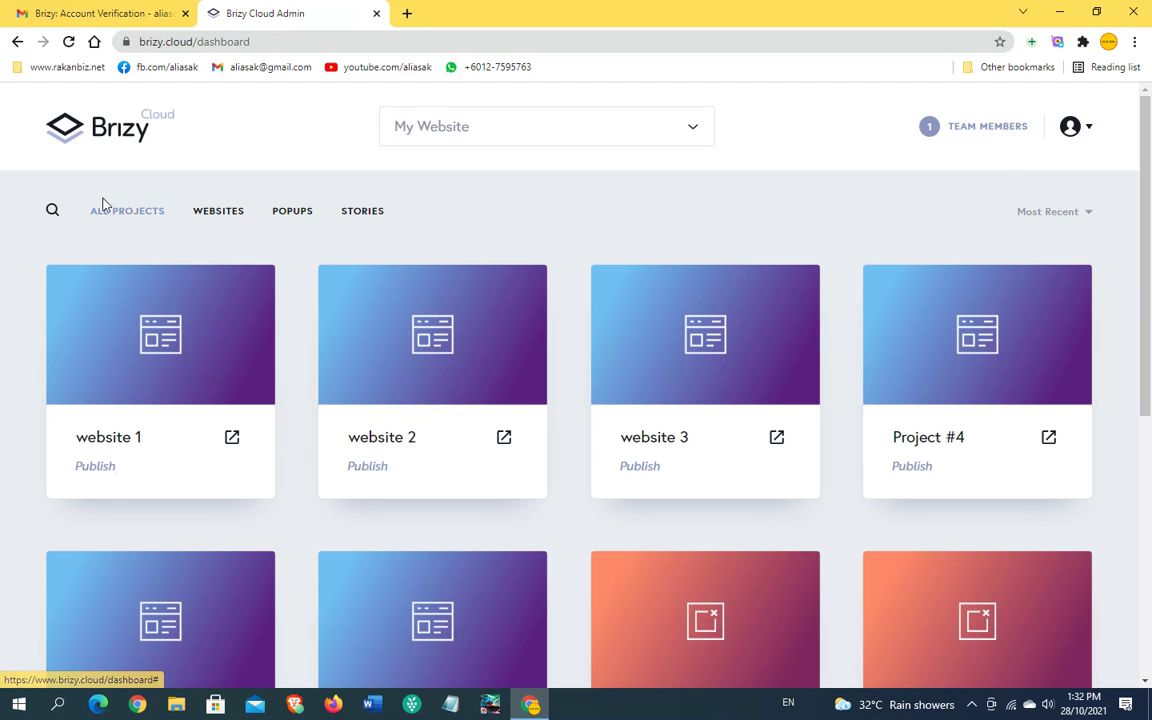
{"action": "scroll", "coordinate": [401, 368], "scroll_direction": "down", "scroll_amount": 8}
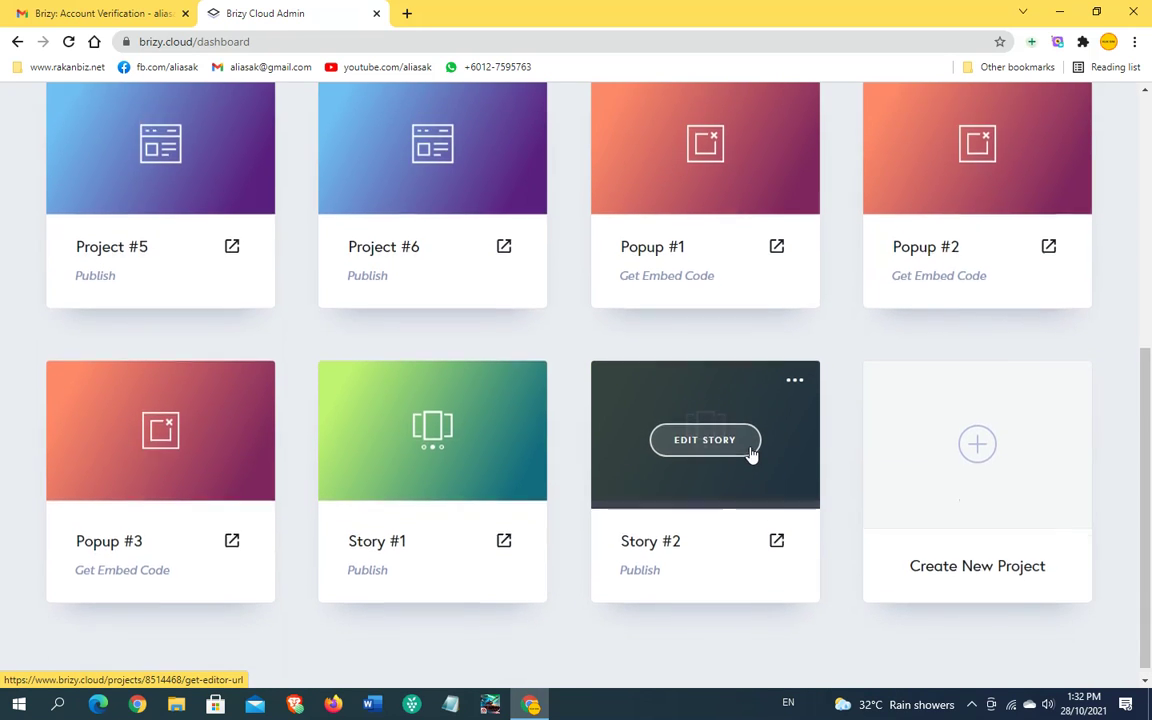
{"action": "scroll", "coordinate": [752, 455], "scroll_direction": "up", "scroll_amount": 10}
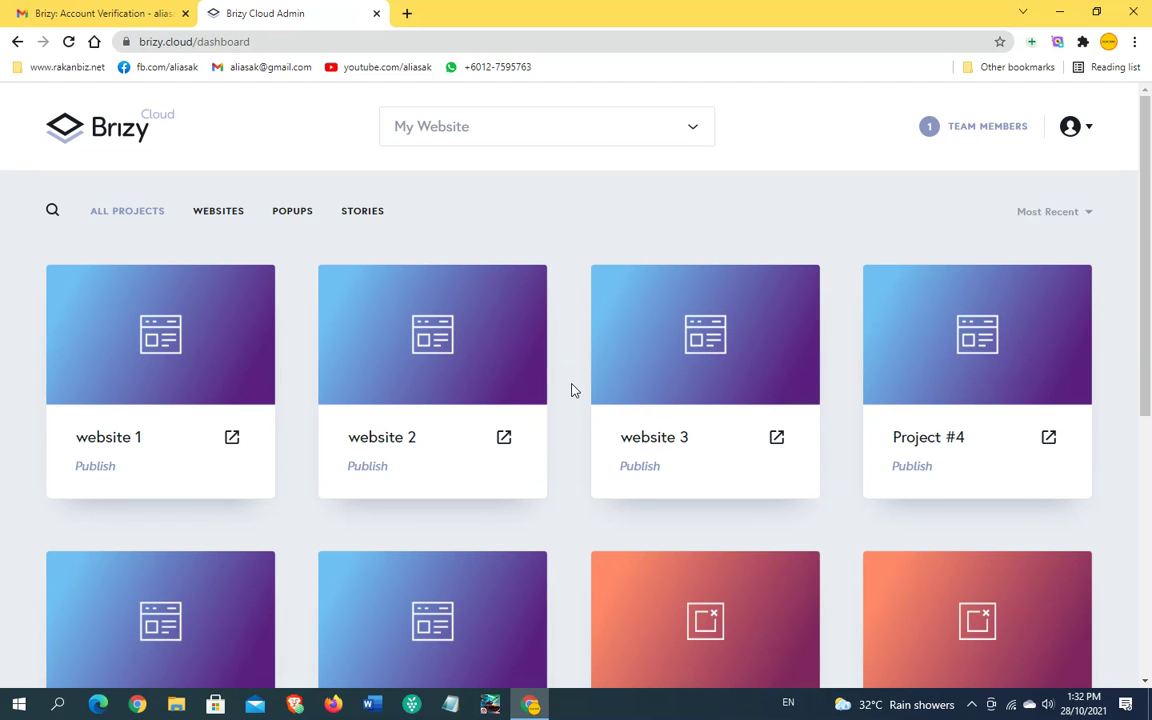
{"action": "scroll", "coordinate": [572, 390], "scroll_direction": "down", "scroll_amount": 5}
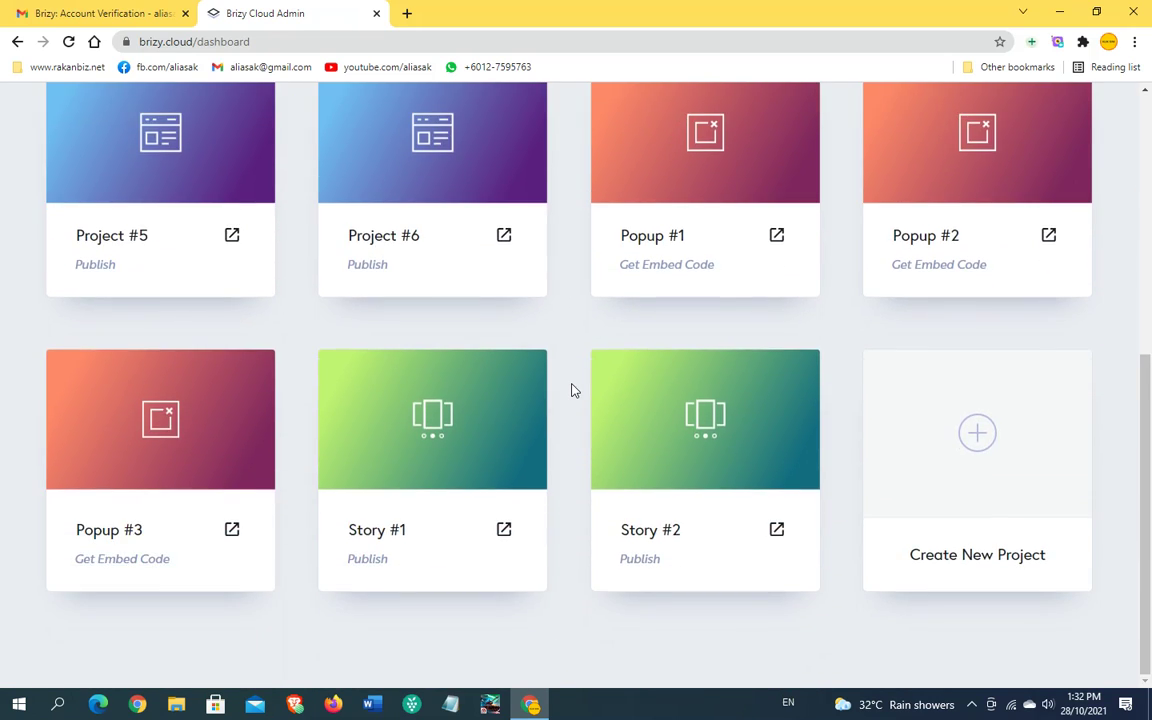
{"action": "scroll", "coordinate": [594, 394], "scroll_direction": "up", "scroll_amount": 5}
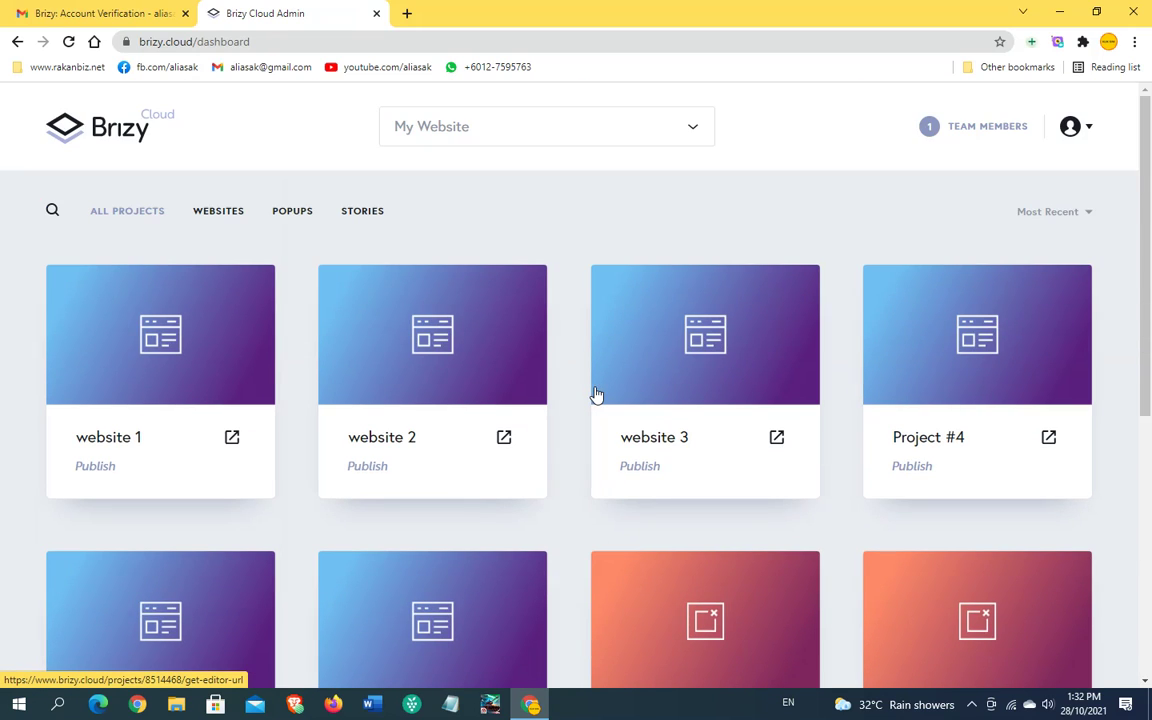
{"action": "left_click", "coordinate": [606, 124]}
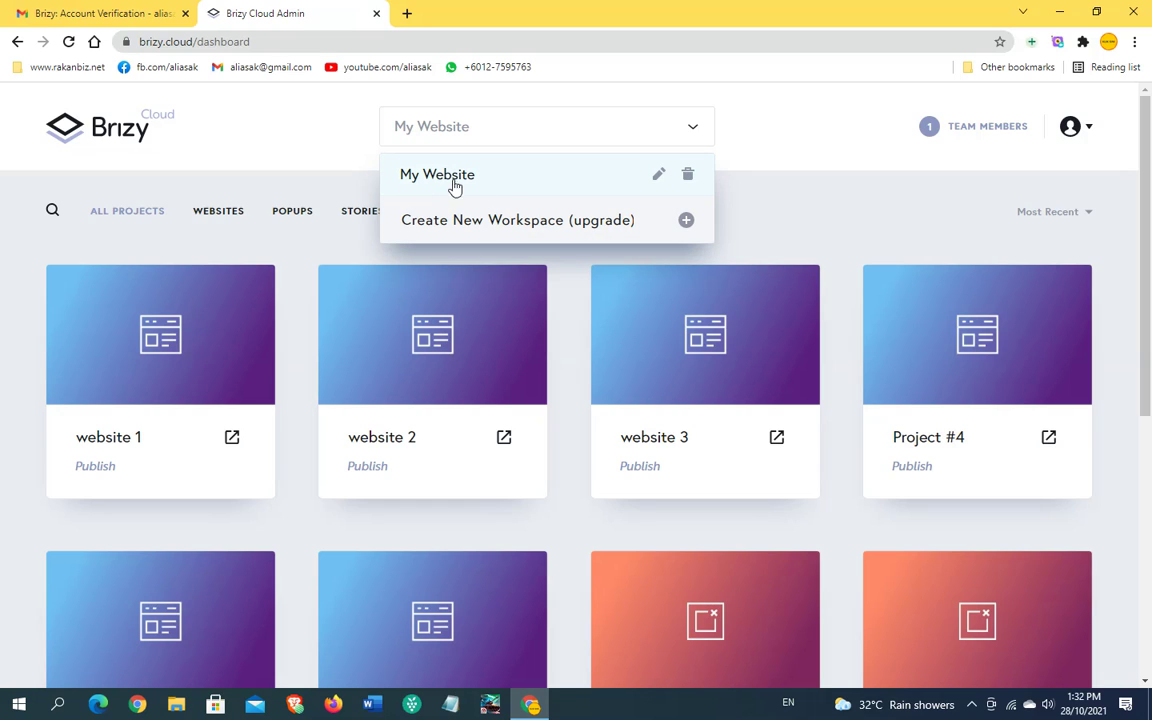
{"action": "left_click", "coordinate": [565, 321]}
{"action": "scroll", "coordinate": [650, 225], "scroll_direction": "down", "scroll_amount": 3}
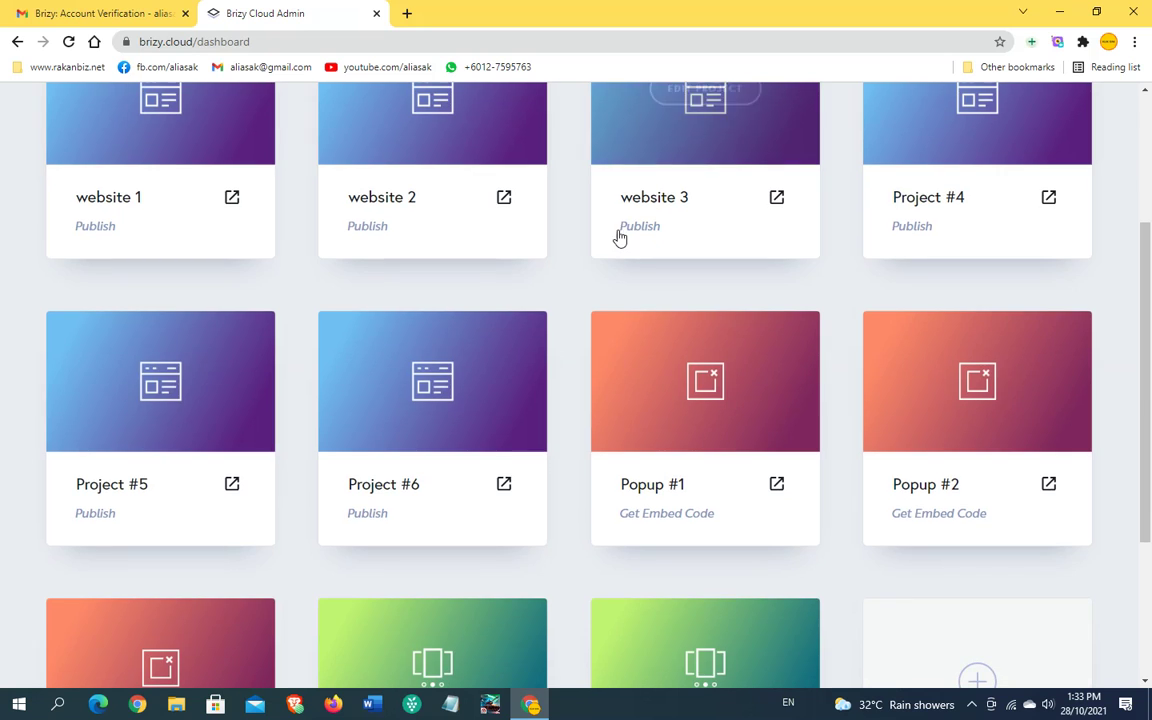
{"action": "scroll", "coordinate": [580, 264], "scroll_direction": "up", "scroll_amount": 3}
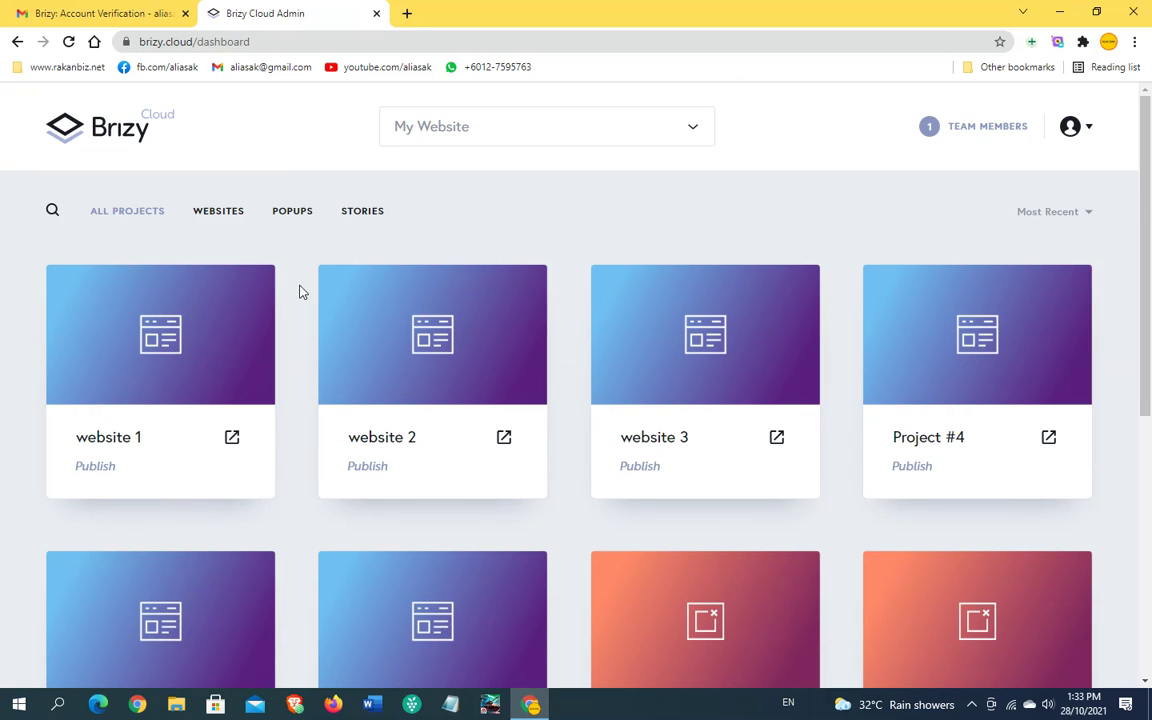
{"action": "scroll", "coordinate": [790, 430], "scroll_direction": "down", "scroll_amount": 4}
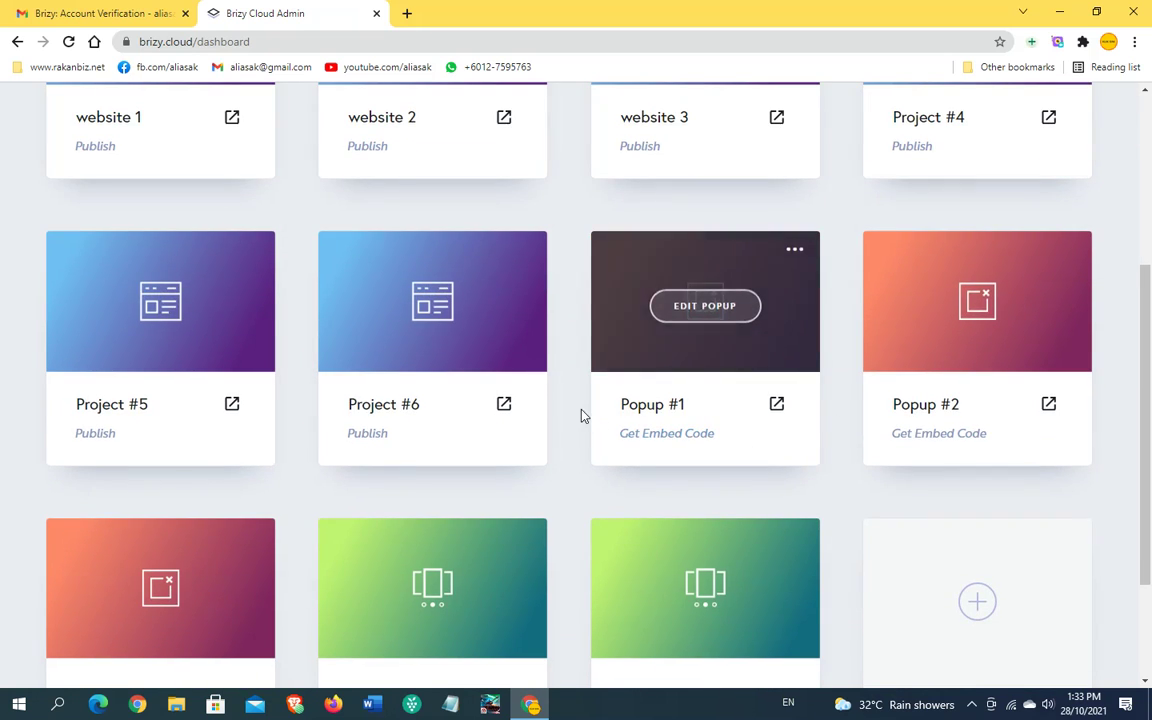
{"action": "scroll", "coordinate": [583, 416], "scroll_direction": "up", "scroll_amount": 4}
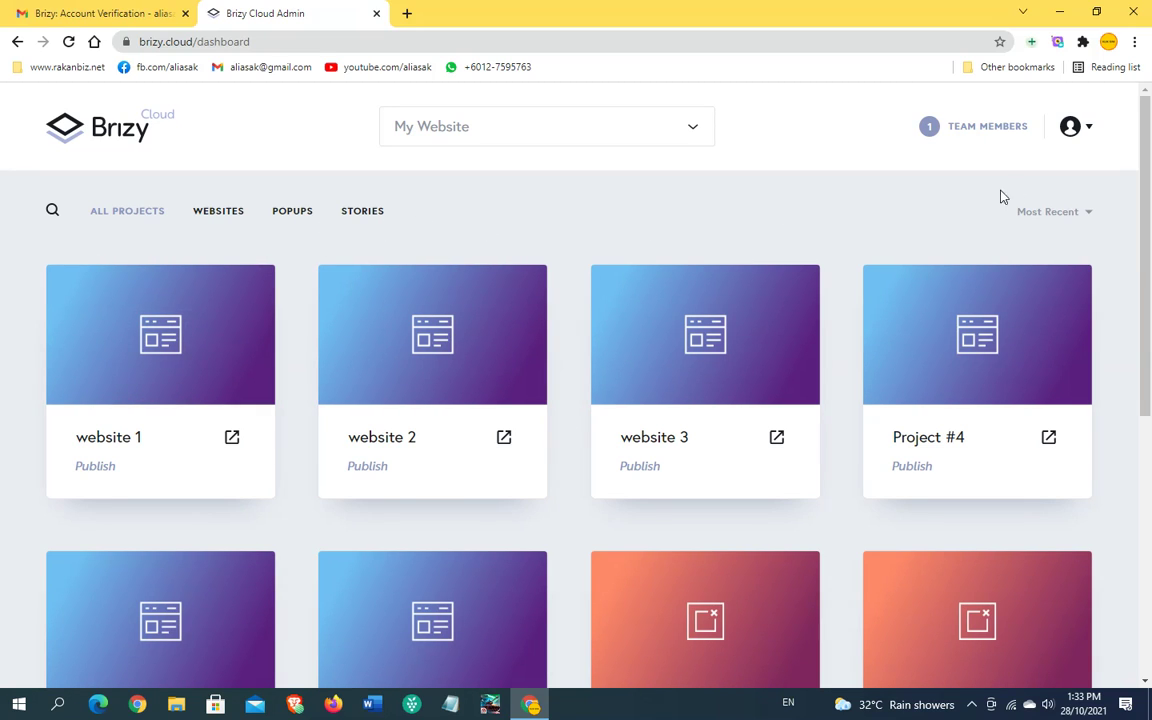
{"action": "left_click", "coordinate": [985, 130]}
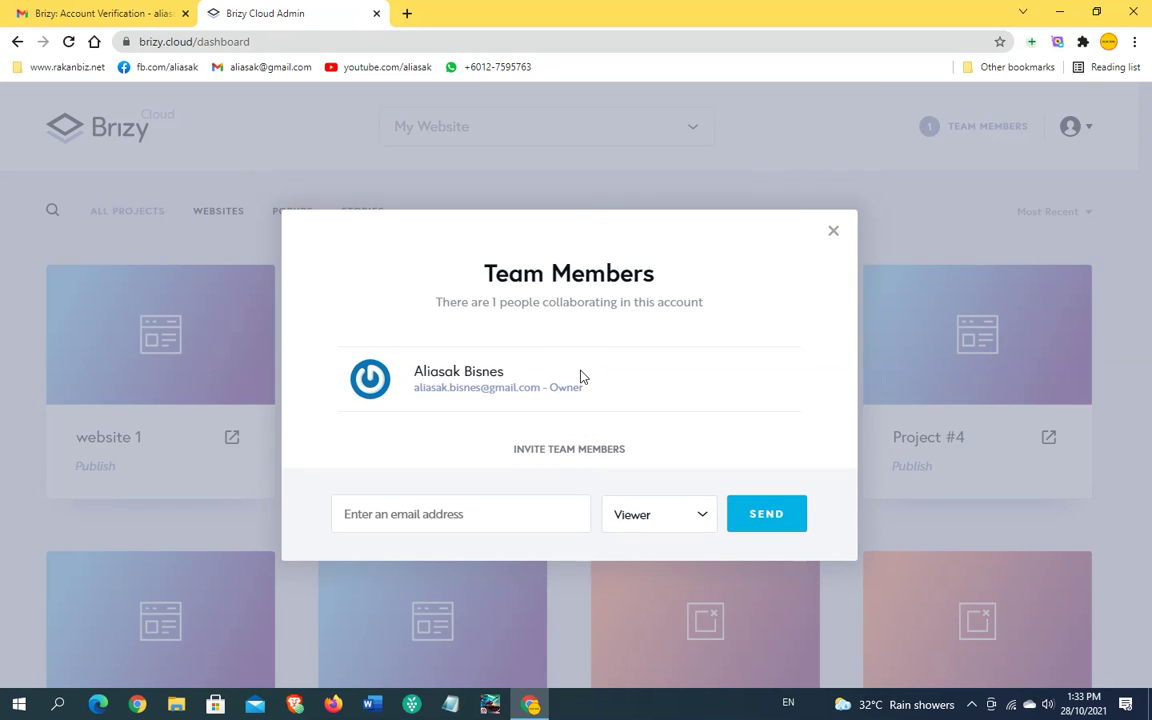
{"action": "left_click", "coordinate": [495, 512]}
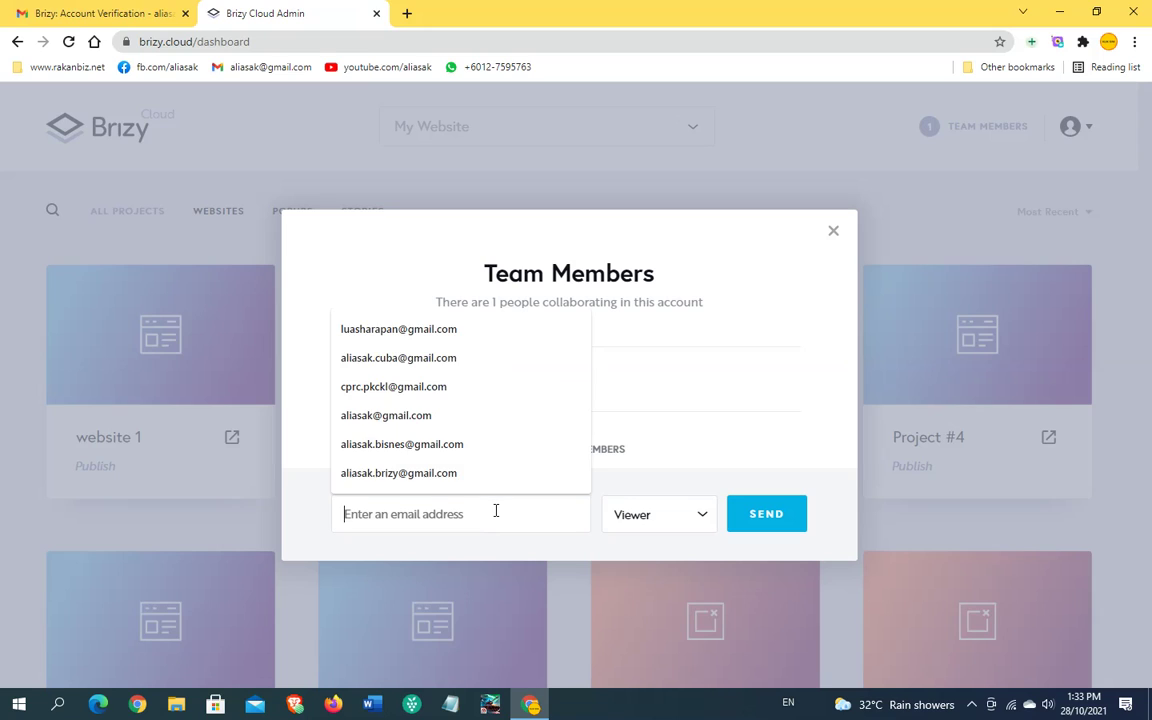
{"action": "left_click", "coordinate": [340, 386]}
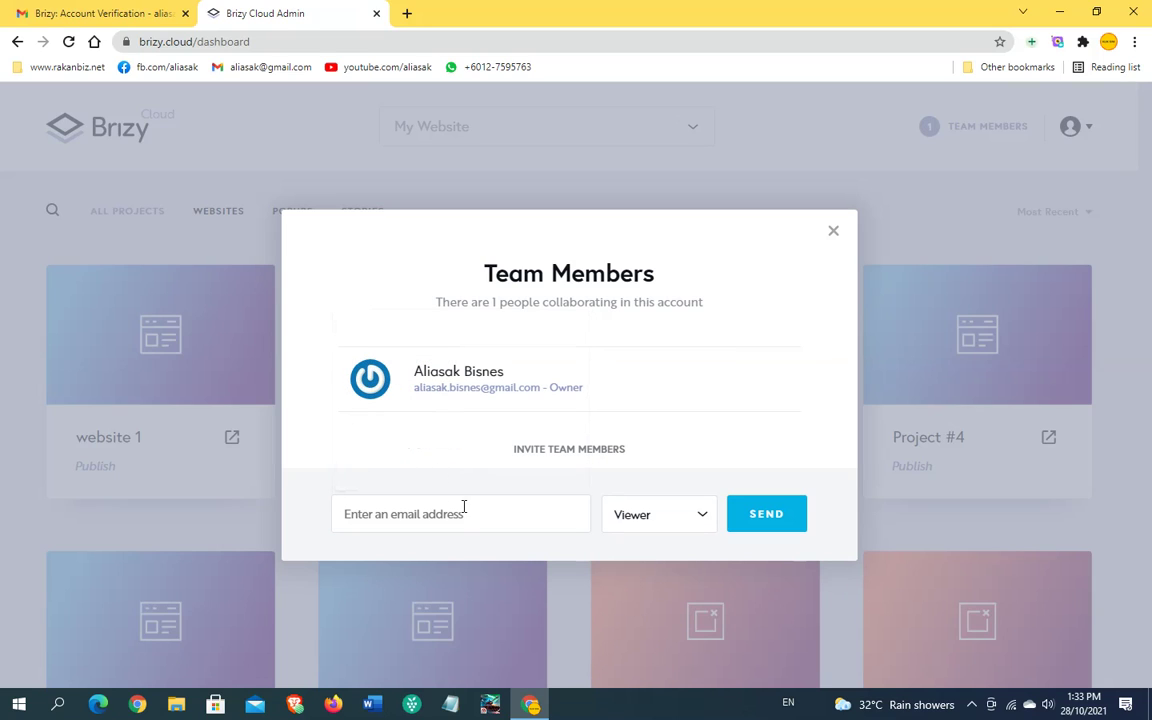
{"action": "left_click", "coordinate": [694, 516]}
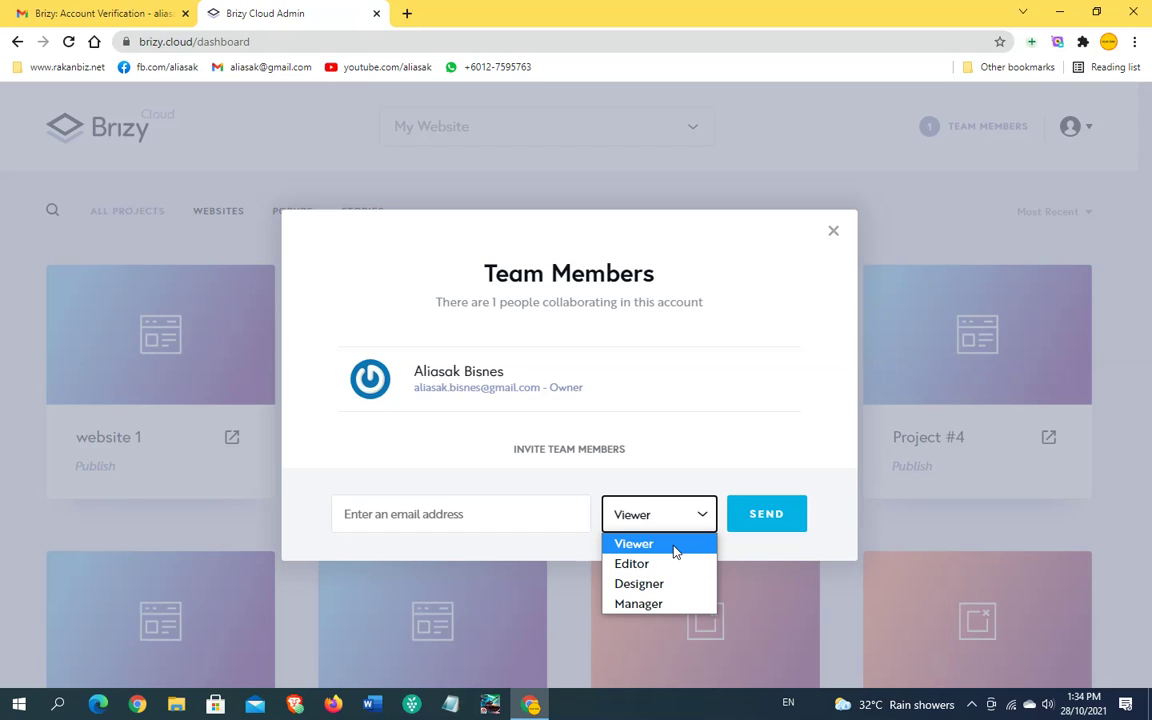
{"action": "left_click", "coordinate": [724, 445]}
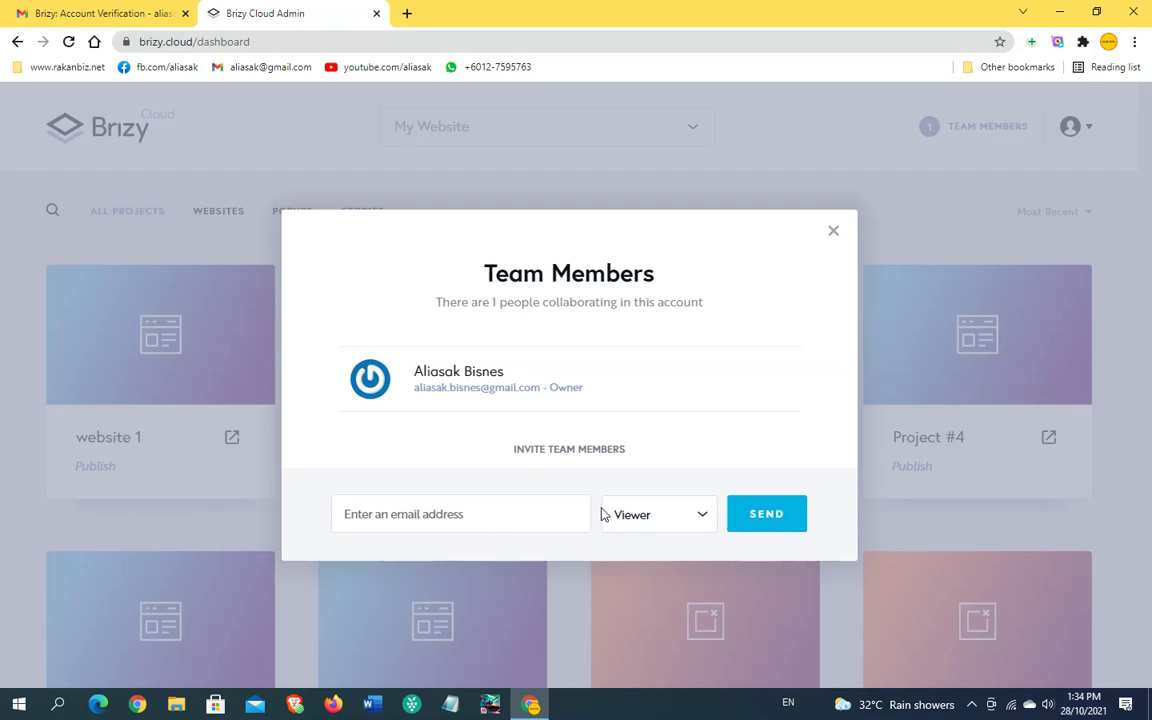
{"action": "left_click", "coordinate": [832, 233]}
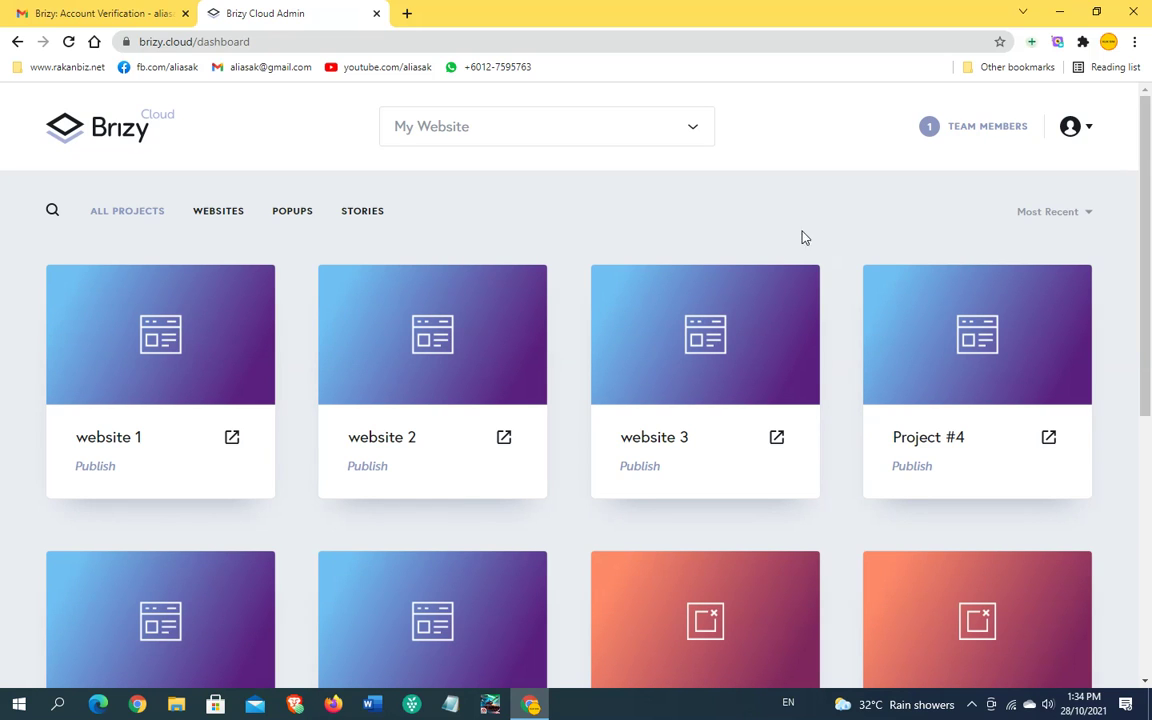
{"action": "scroll", "coordinate": [429, 242], "scroll_direction": "down", "scroll_amount": 5}
{"action": "scroll", "coordinate": [553, 385], "scroll_direction": "up", "scroll_amount": 2}
{"action": "scroll", "coordinate": [553, 385], "scroll_direction": "up", "scroll_amount": 3}
{"action": "scroll", "coordinate": [226, 355], "scroll_direction": "down", "scroll_amount": 4}
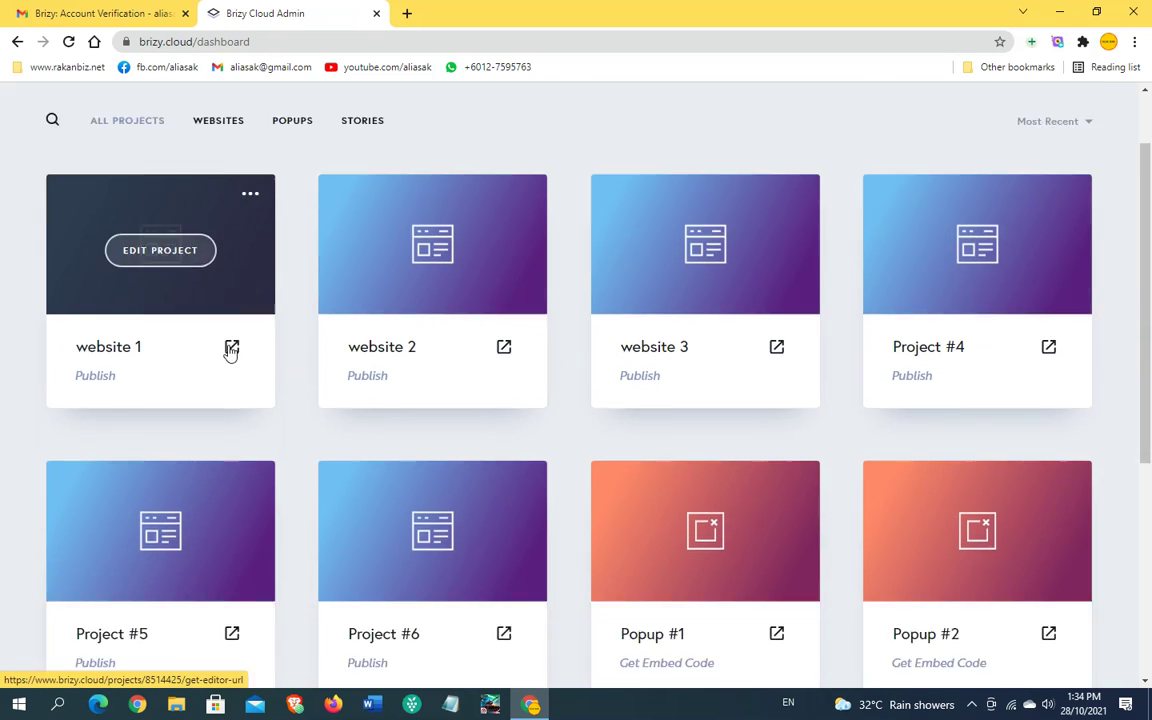
{"action": "scroll", "coordinate": [313, 362], "scroll_direction": "up", "scroll_amount": 3}
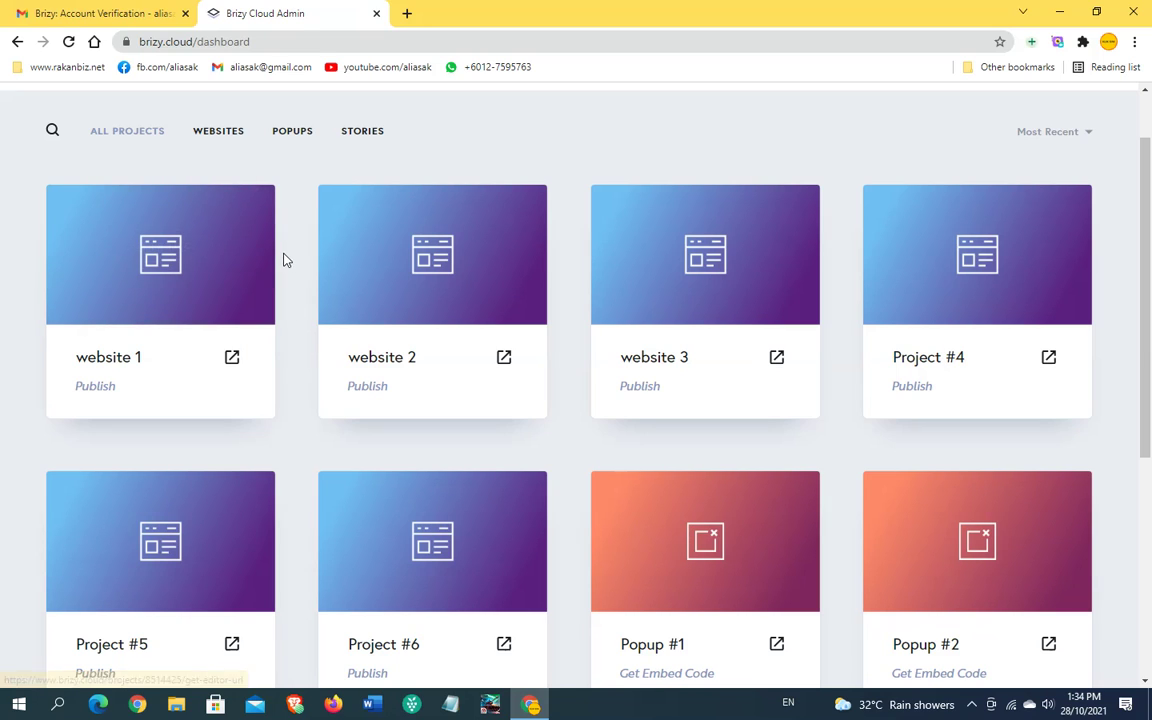
{"action": "scroll", "coordinate": [760, 400], "scroll_direction": "down", "scroll_amount": 4}
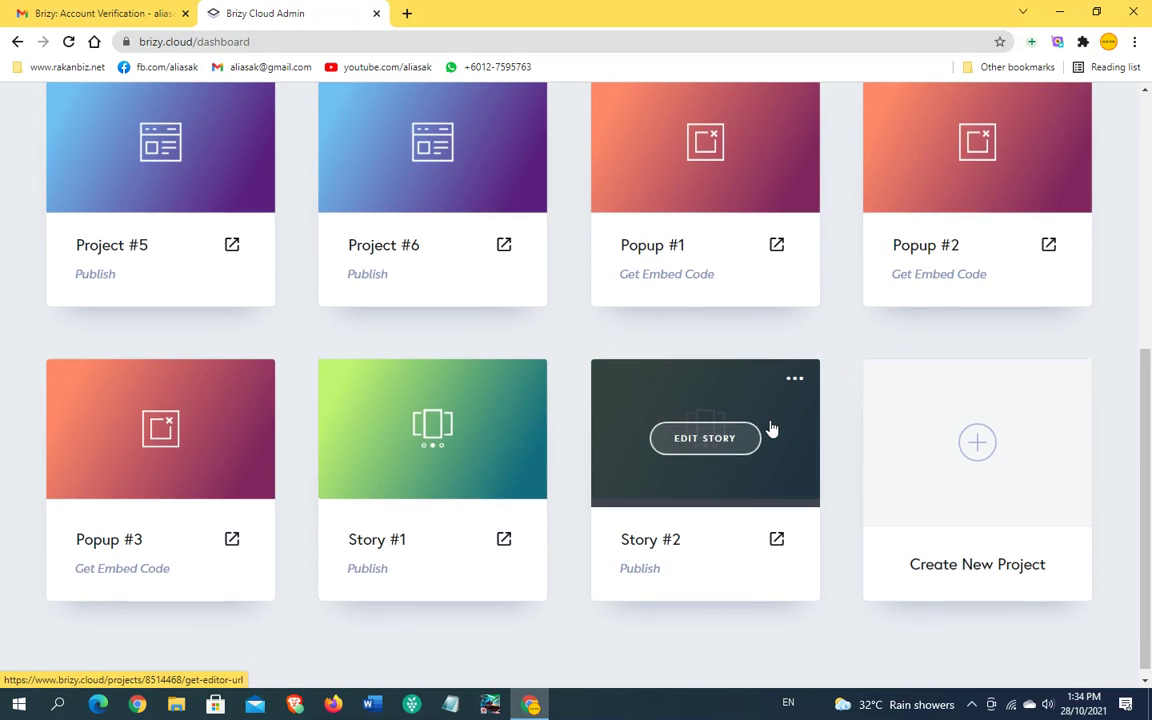
{"action": "scroll", "coordinate": [769, 429], "scroll_direction": "up", "scroll_amount": 5}
{"action": "mouse_move", "coordinate": [760, 372]}
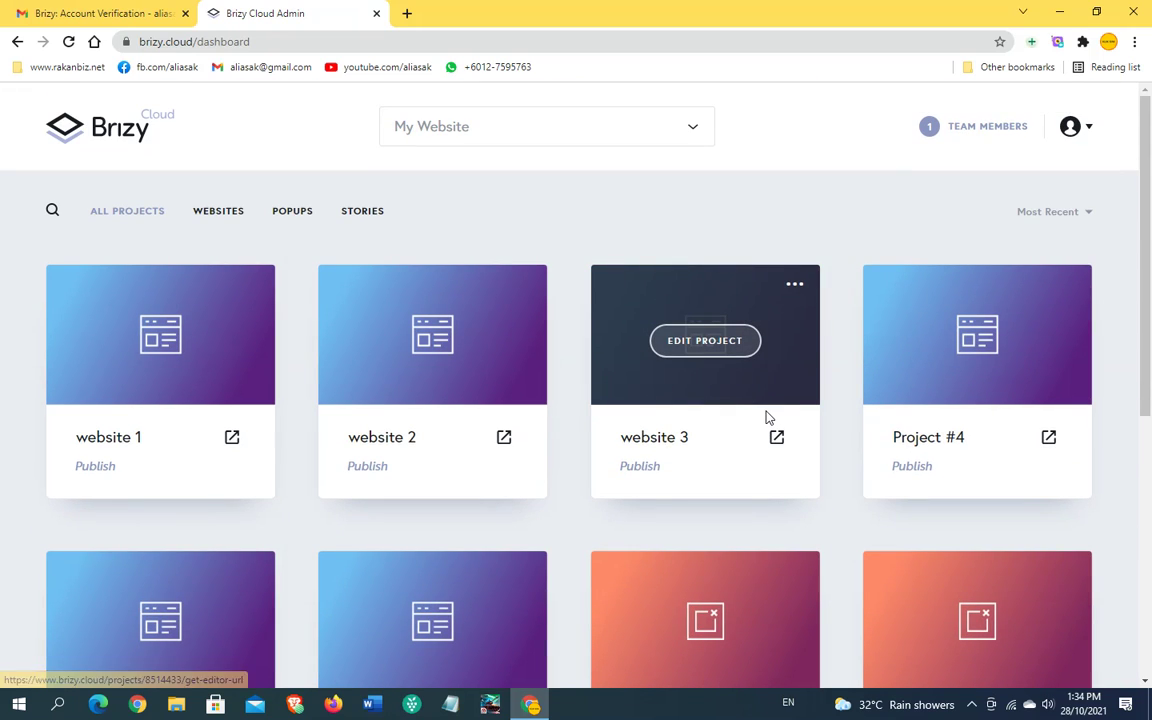